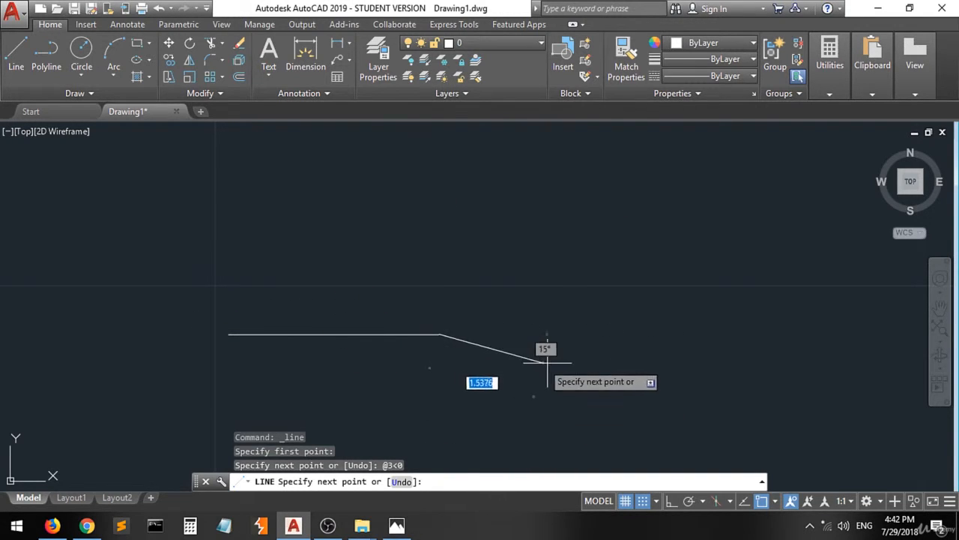
Turn off the drawing grid and, checking the reference drawing in Photos, continue the line 1.5 units at 90° from the base line's right end.
click(626, 500)
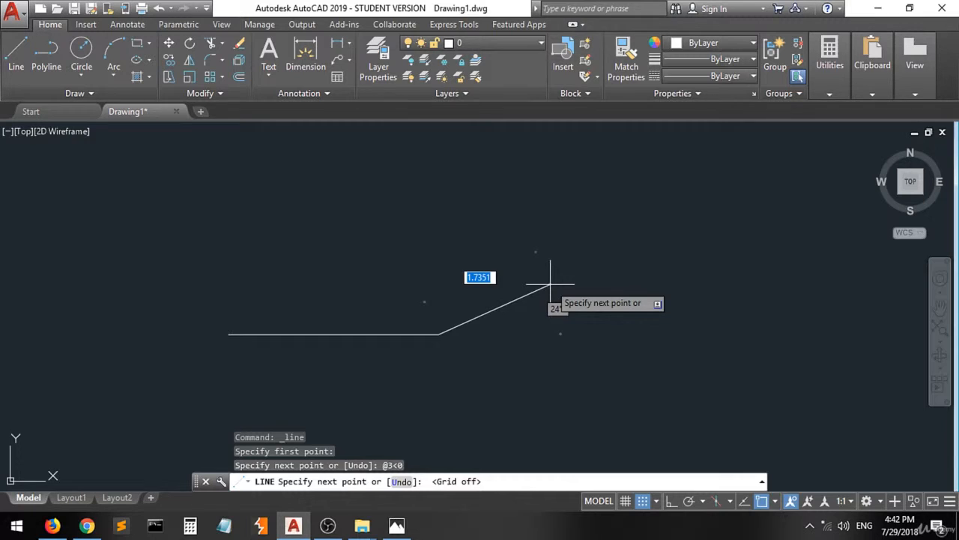
click(439, 334)
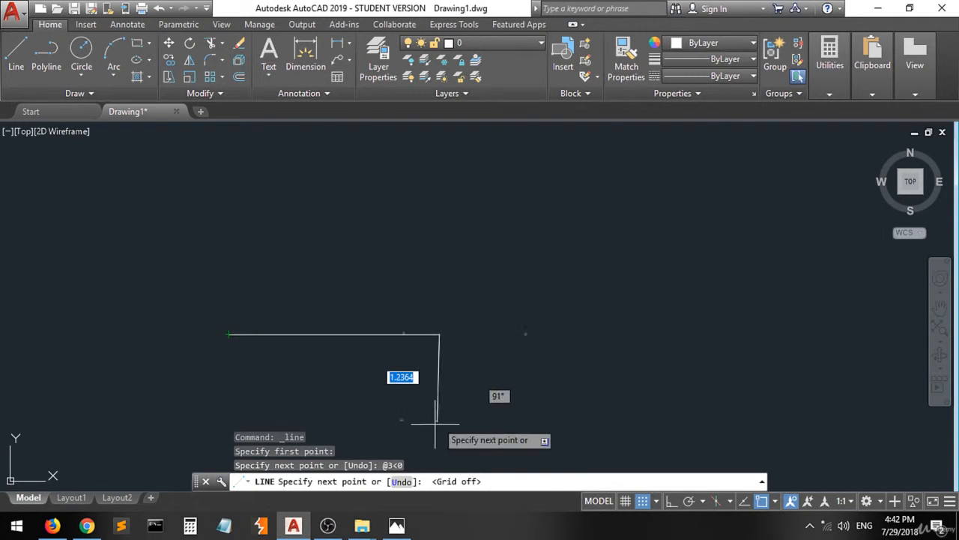
click(397, 525)
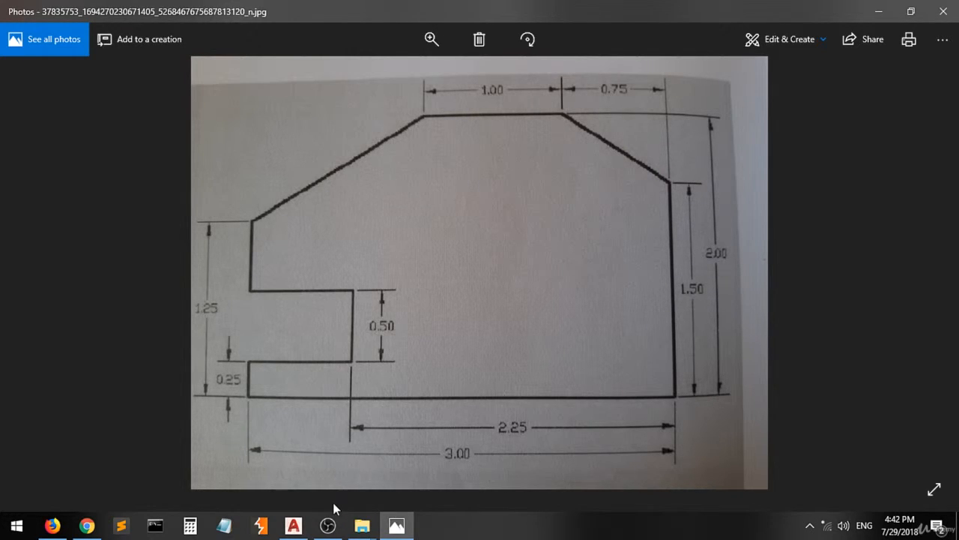
click(293, 526)
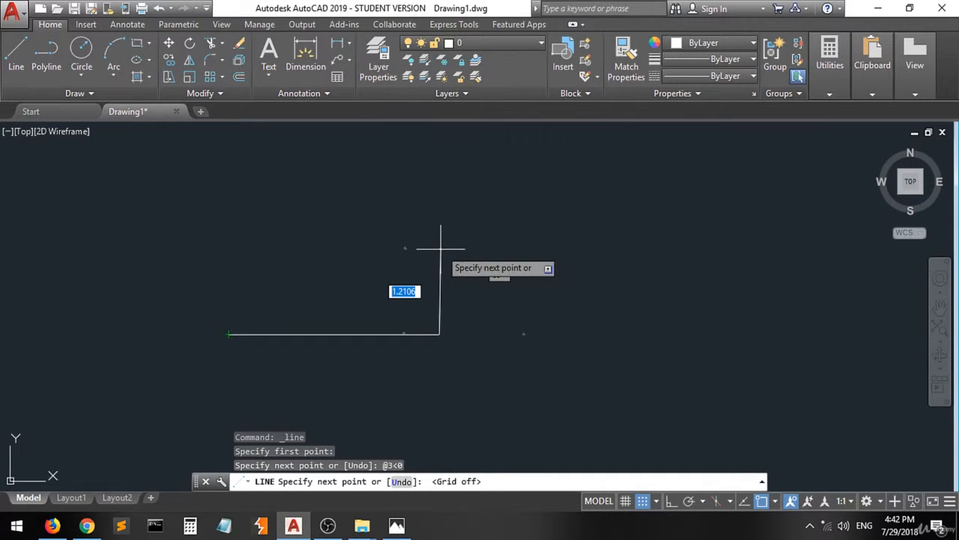
text(@)
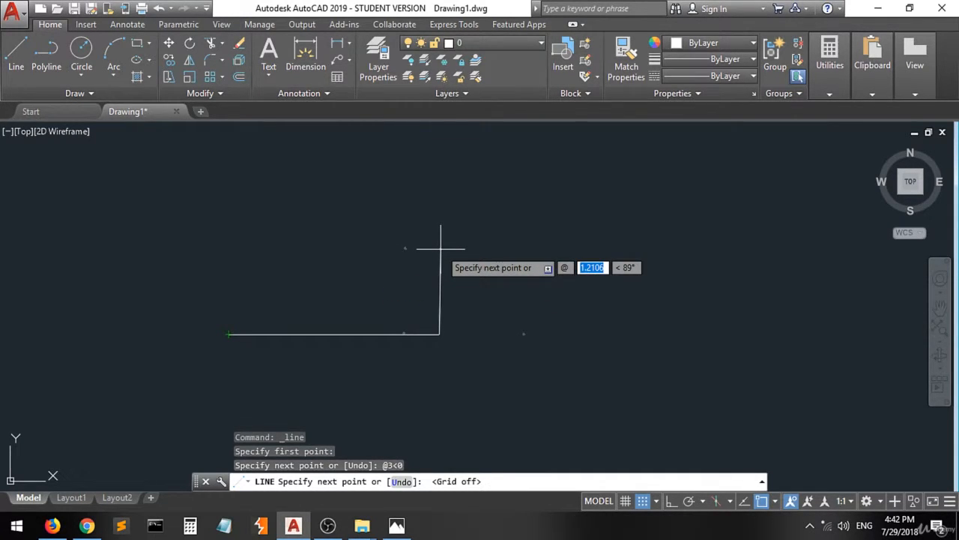
key(BackSpace)
text(1.5)
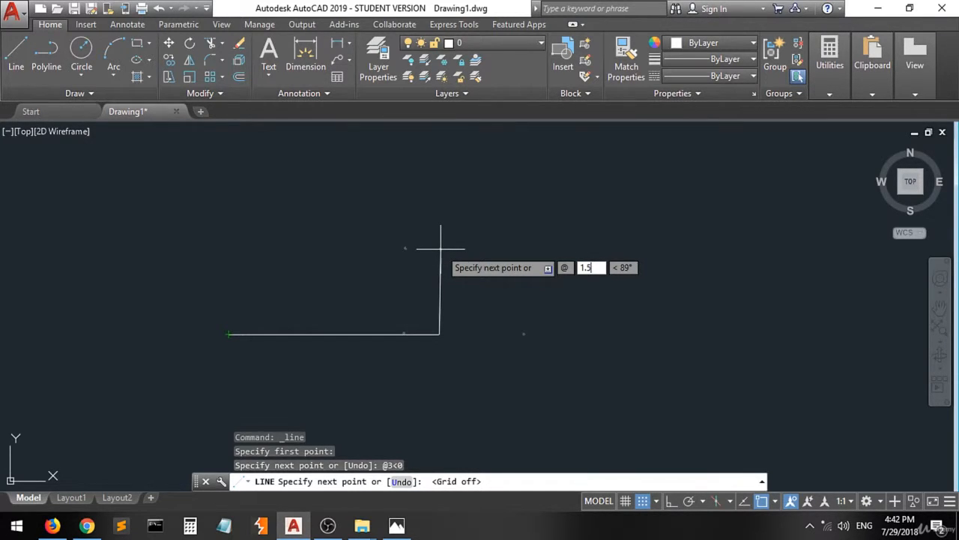
key(Tab)
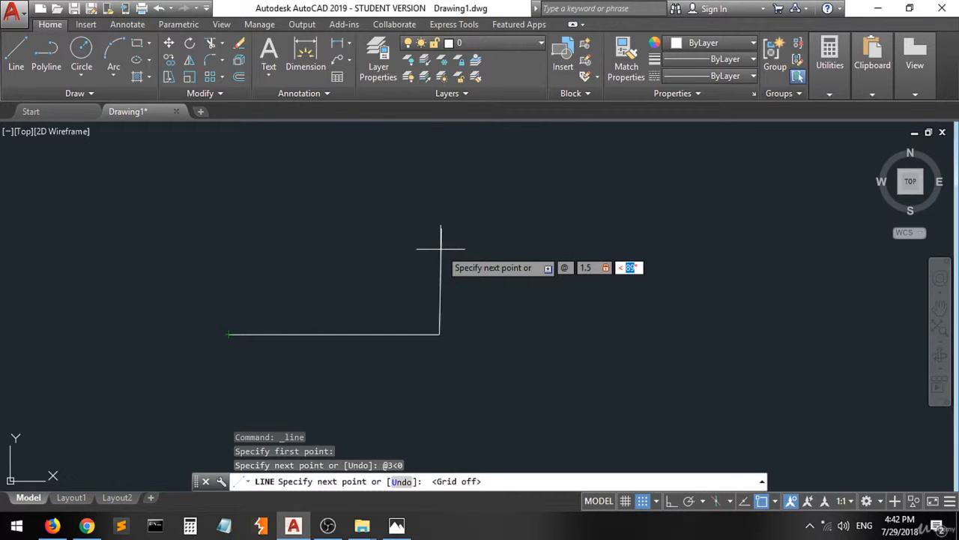
text(90)
key(Return)
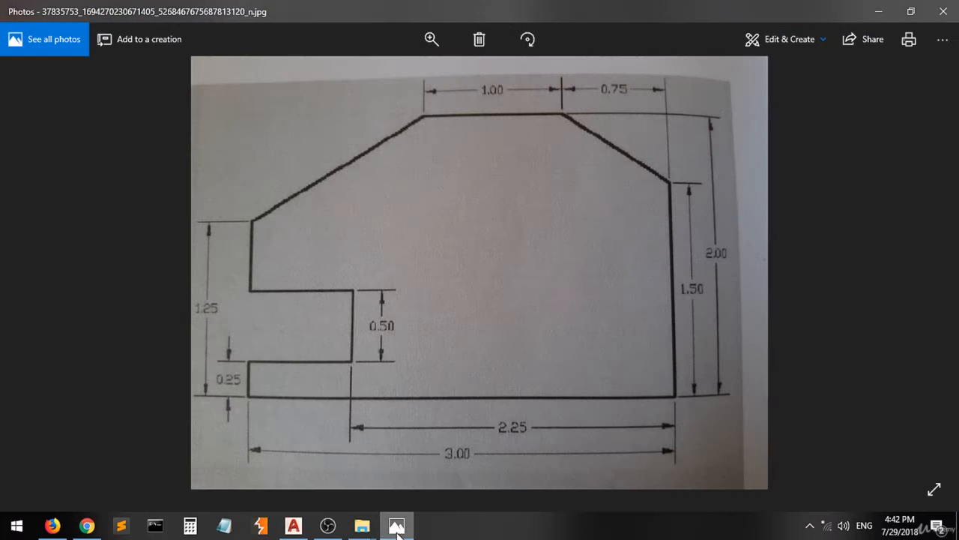
Switch to the reference drawing in Photos and start annotating it with a red pen.
click(396, 526)
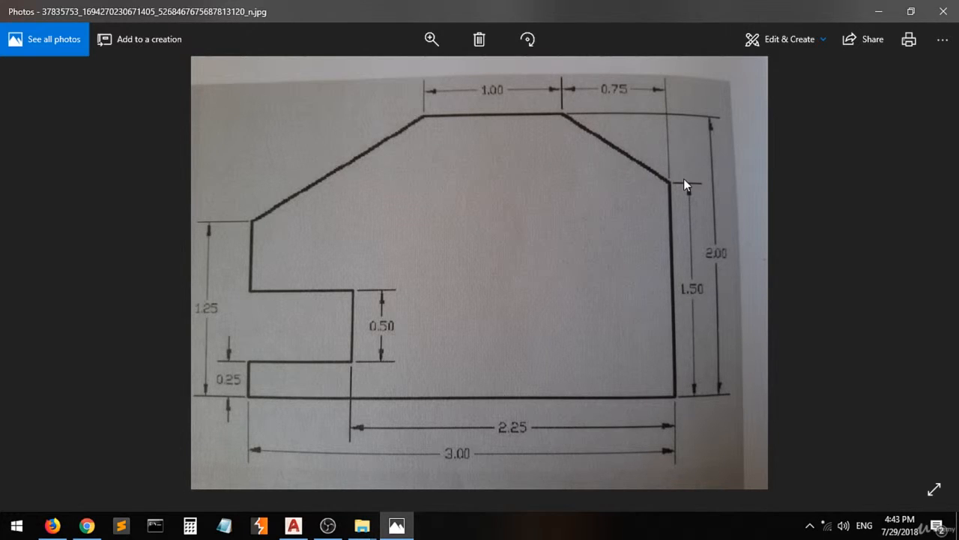
click(766, 39)
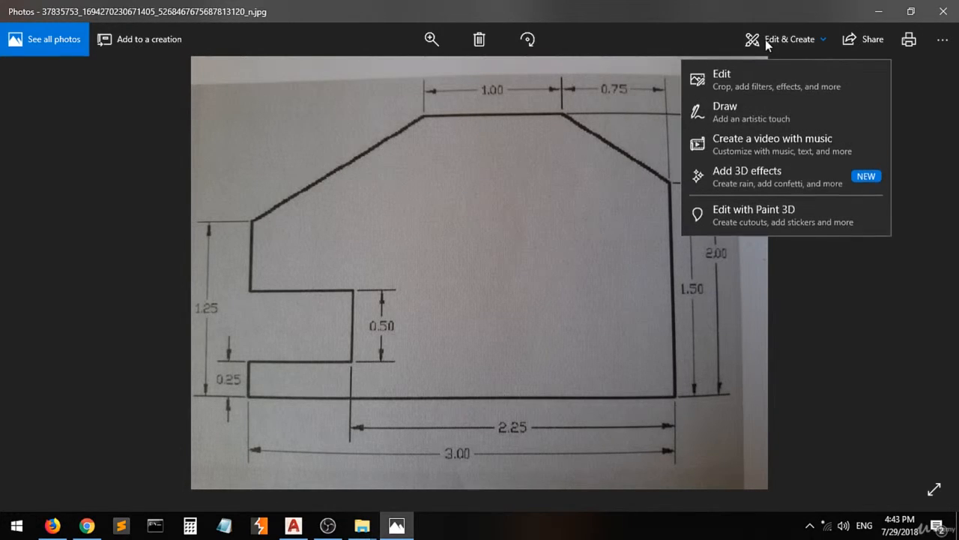
click(747, 119)
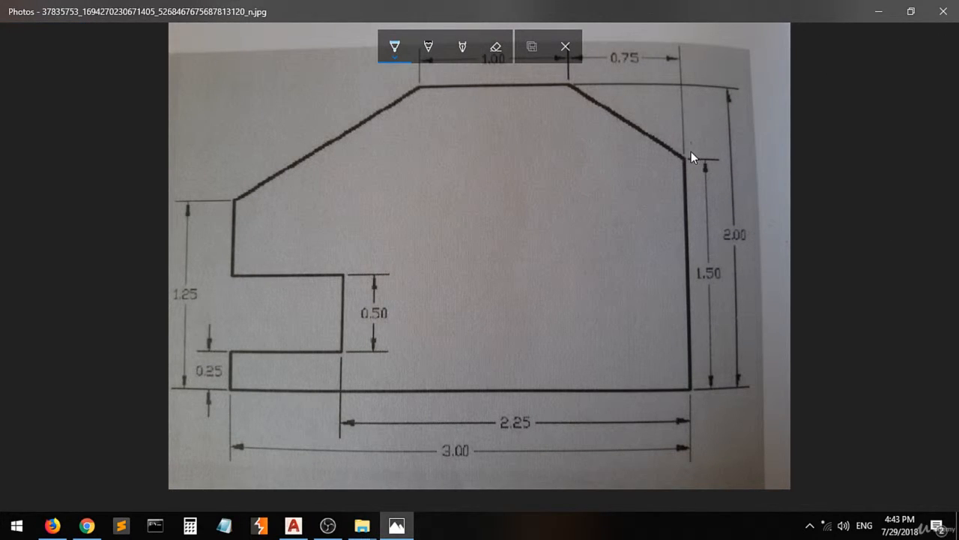
click(396, 60)
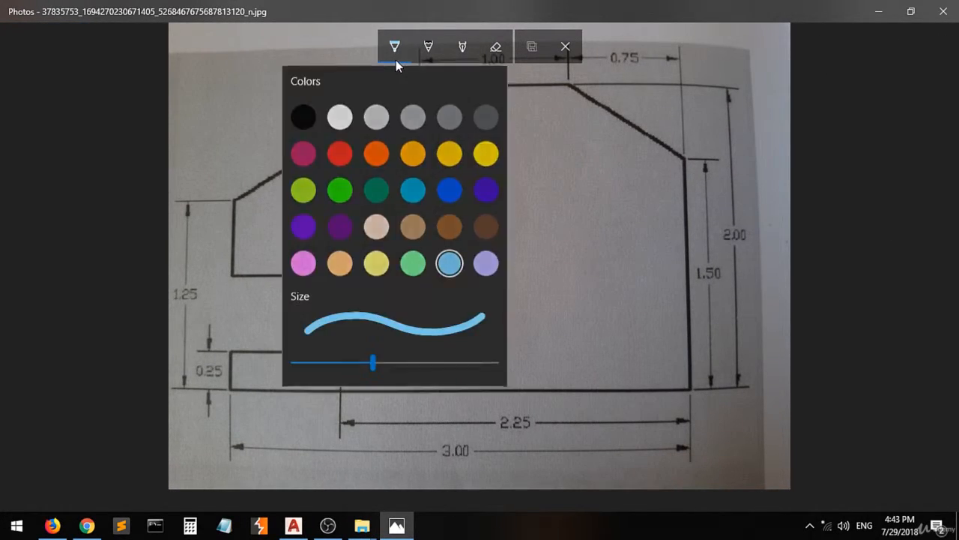
click(340, 151)
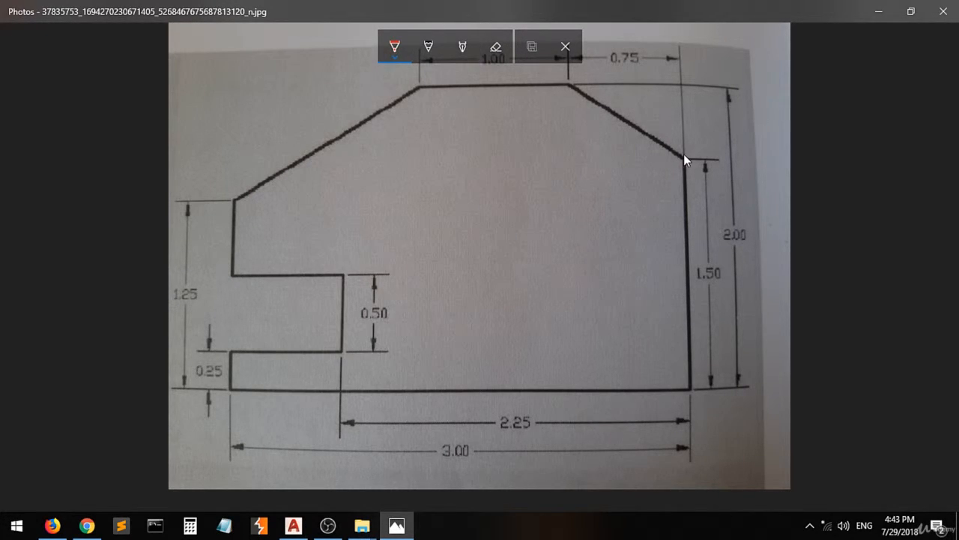
Mark the vertical offset of the upper-right slanted edge with a bracket labelled 0.5, and mark both ends of that edge.
mouse_move(699, 84)
mouse_down()
mouse_move(685, 84)
mouse_move(694, 100)
mouse_up()
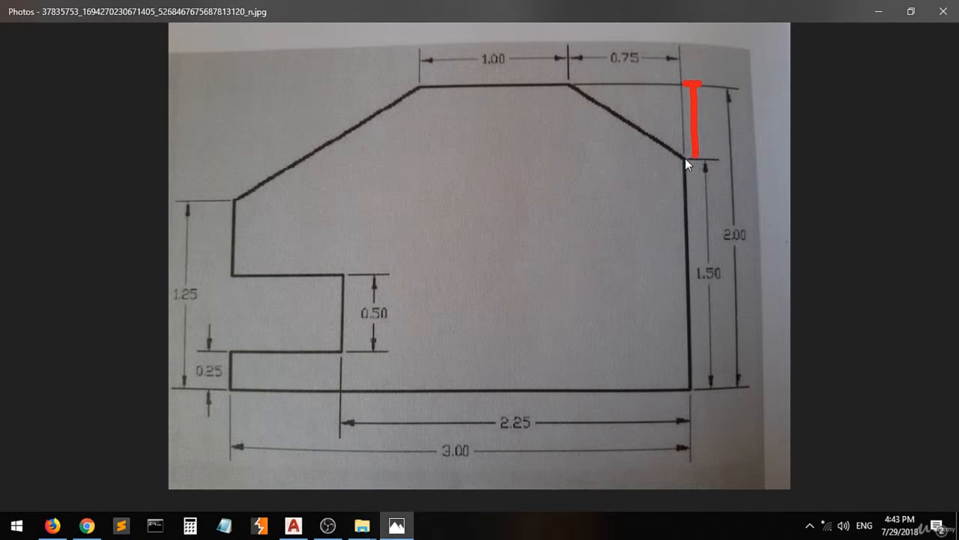
drag(685, 158, 705, 159)
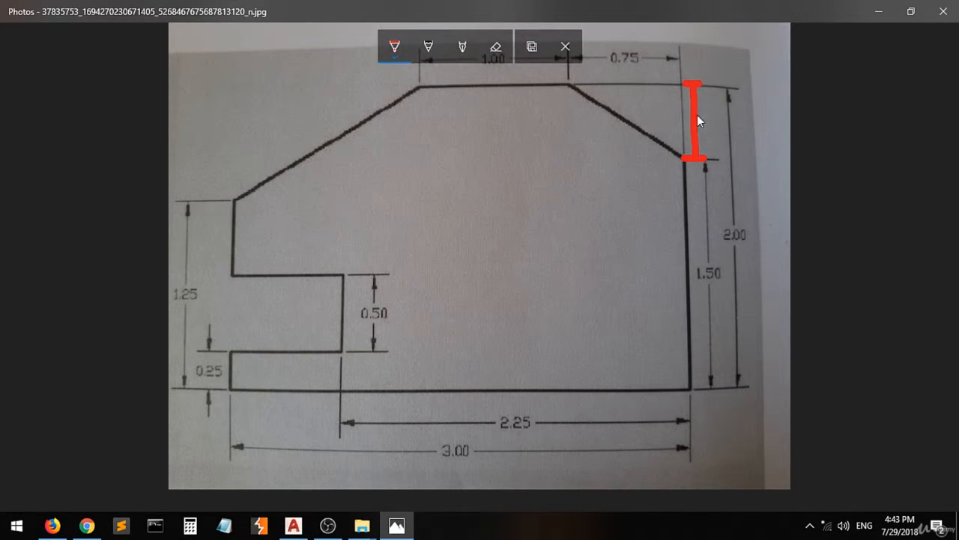
drag(712, 117, 710, 130)
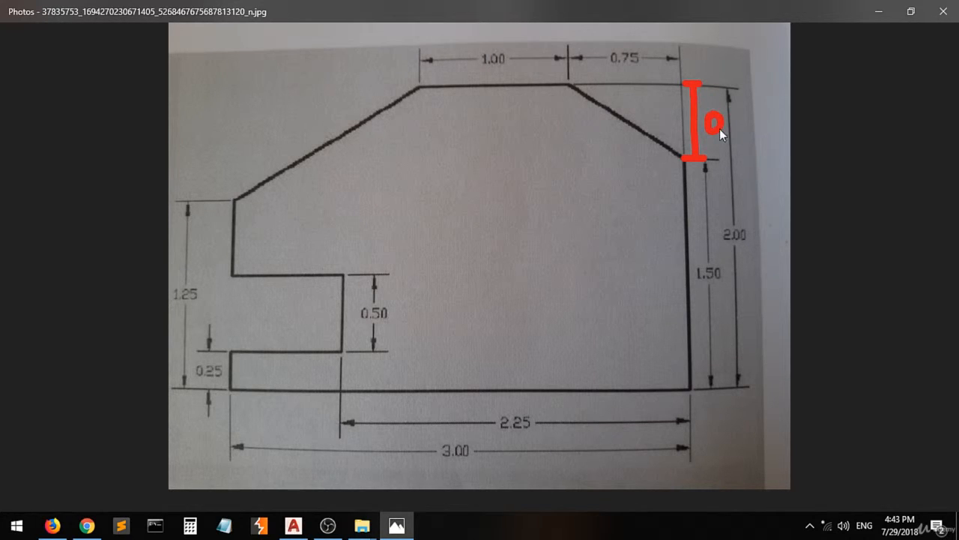
click(725, 129)
drag(743, 109, 734, 126)
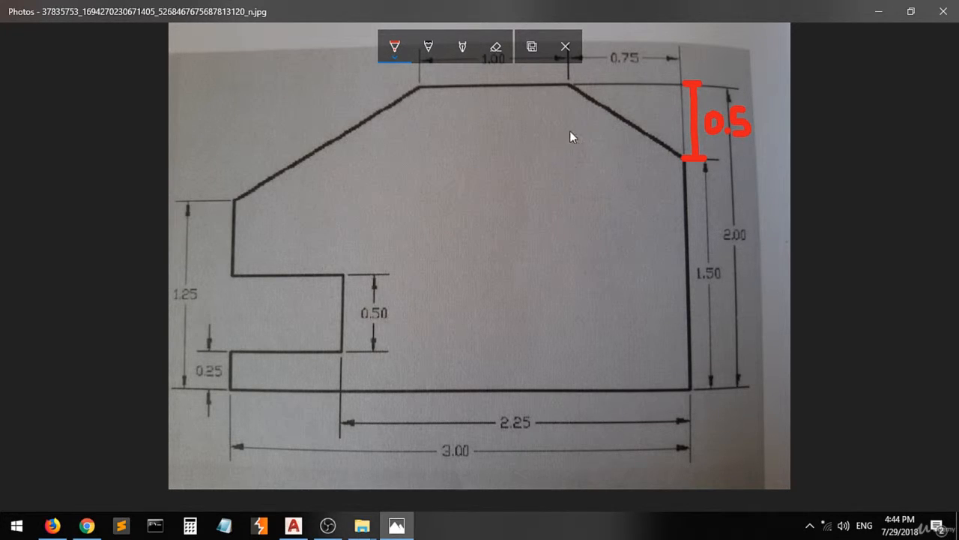
click(566, 80)
mouse_move(684, 160)
mouse_down()
mouse_move(670, 171)
mouse_move(686, 161)
mouse_up()
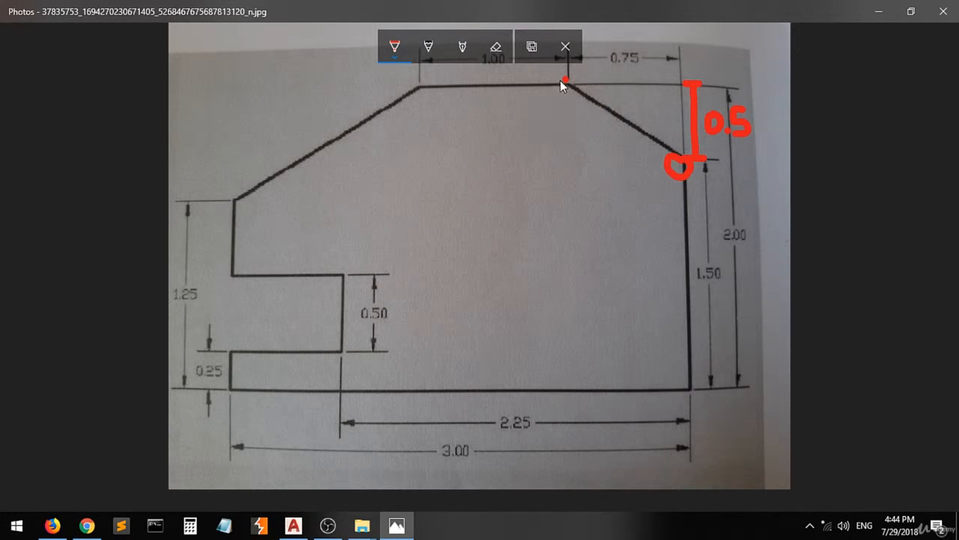
Return to AutoCAD and continue the line from the vertical edge's upper end to the relative point @-0.75,0.5.
click(293, 525)
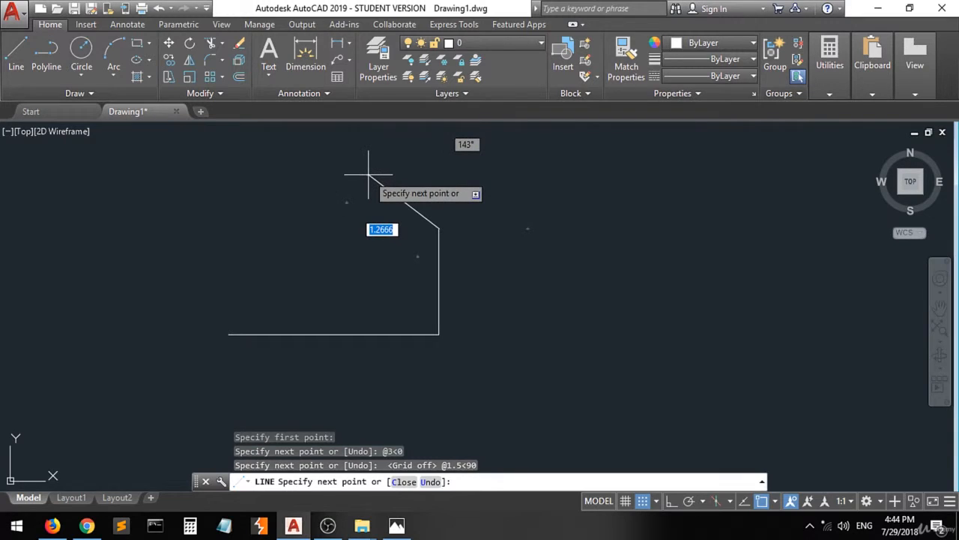
text(@)
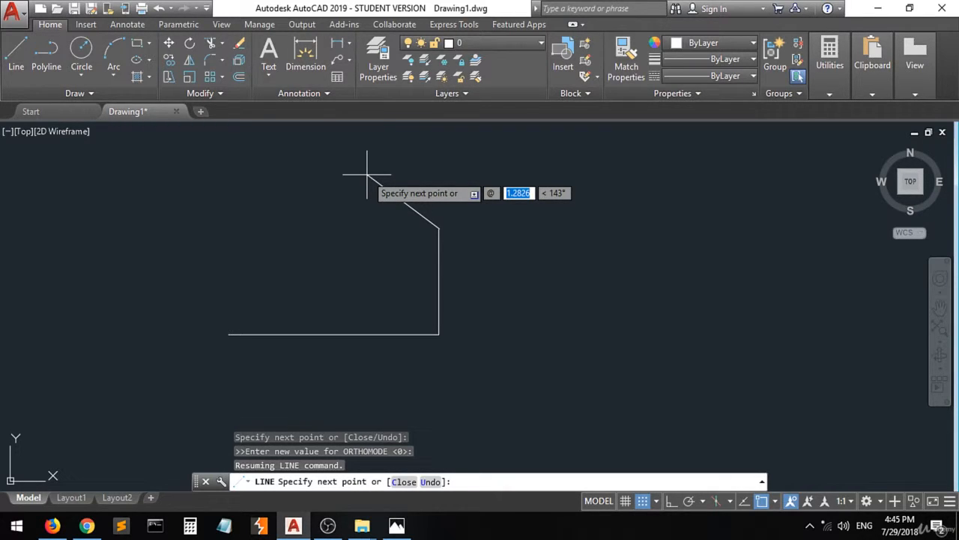
key(BackSpace)
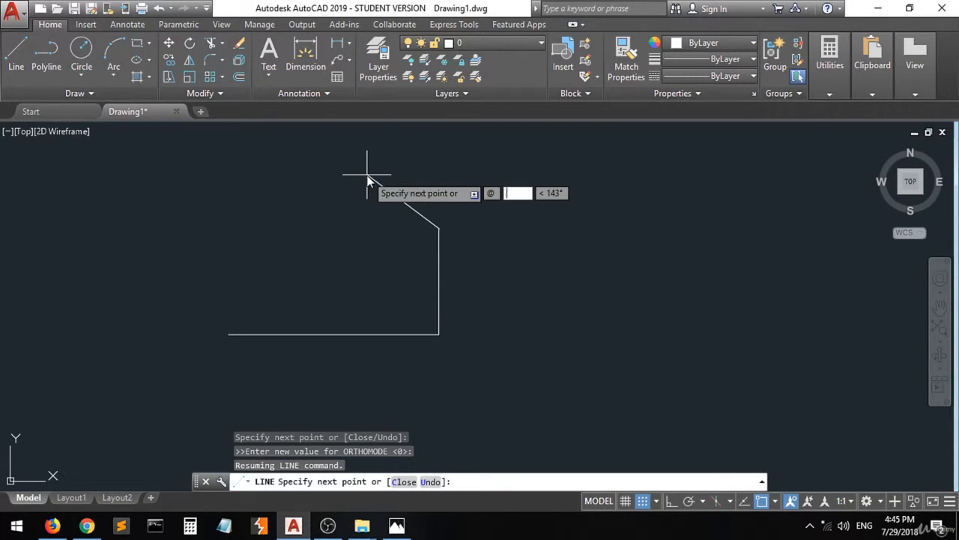
text(-0.75,)
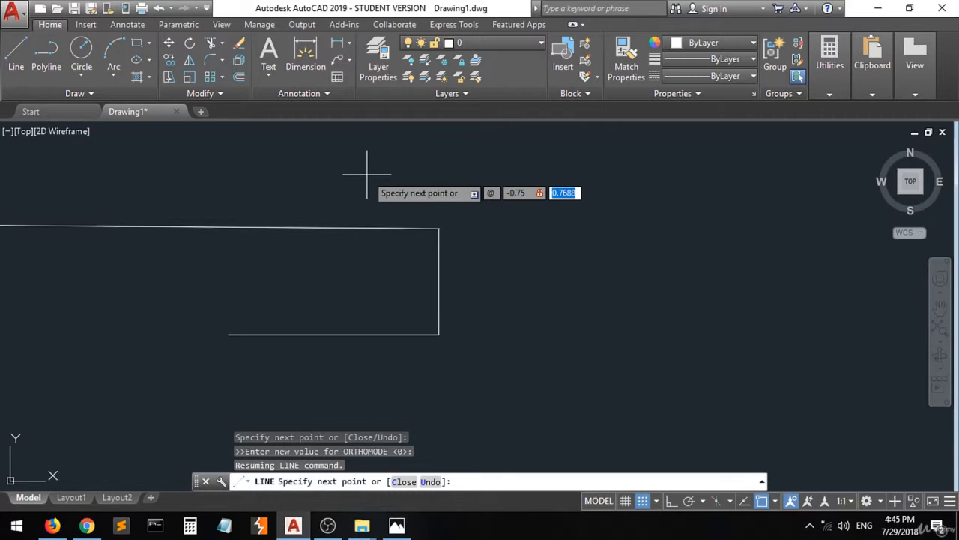
key(BackSpace)
text(0.5)
key(Return)
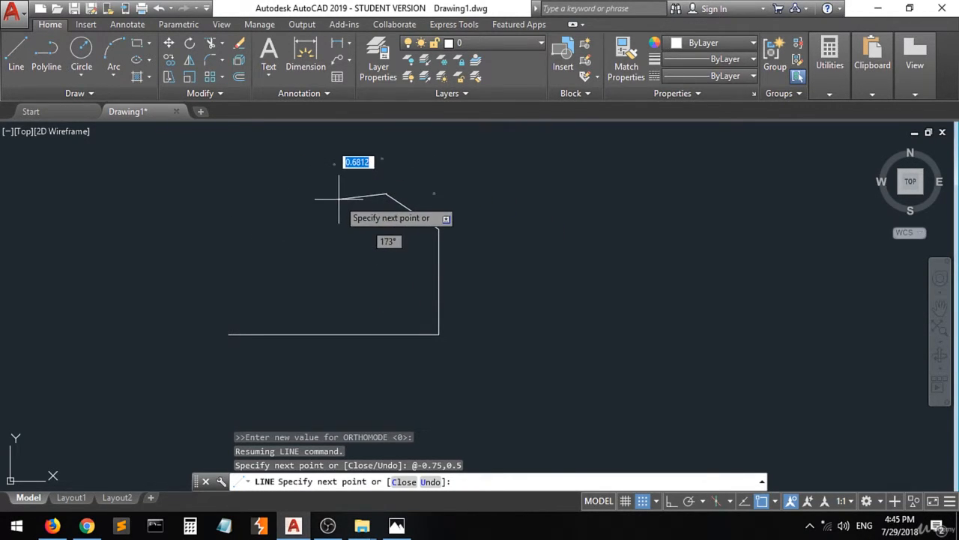
Return to the annotated drawing in Photos, keep its markup, add a vertical red stroke mid-shape and circle the 1.00 dimension.
click(398, 530)
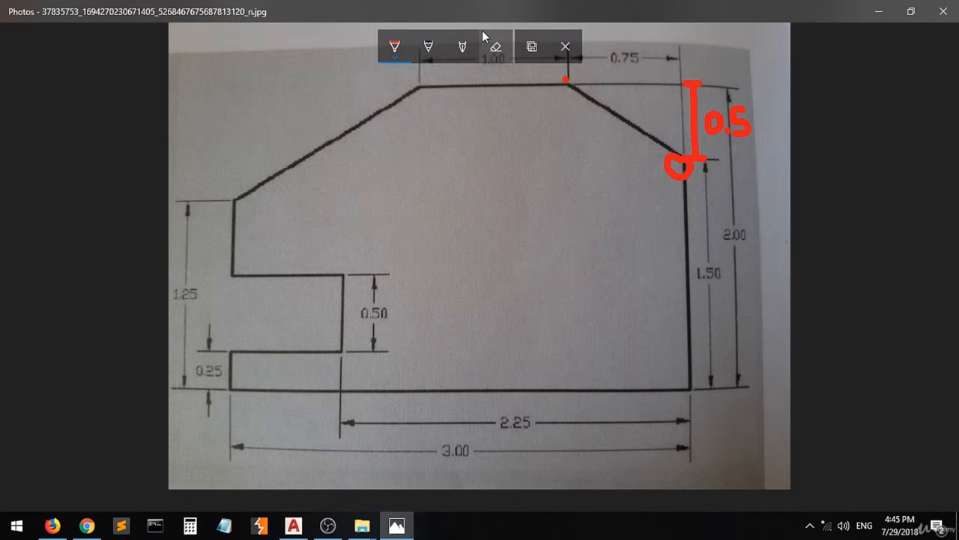
click(565, 45)
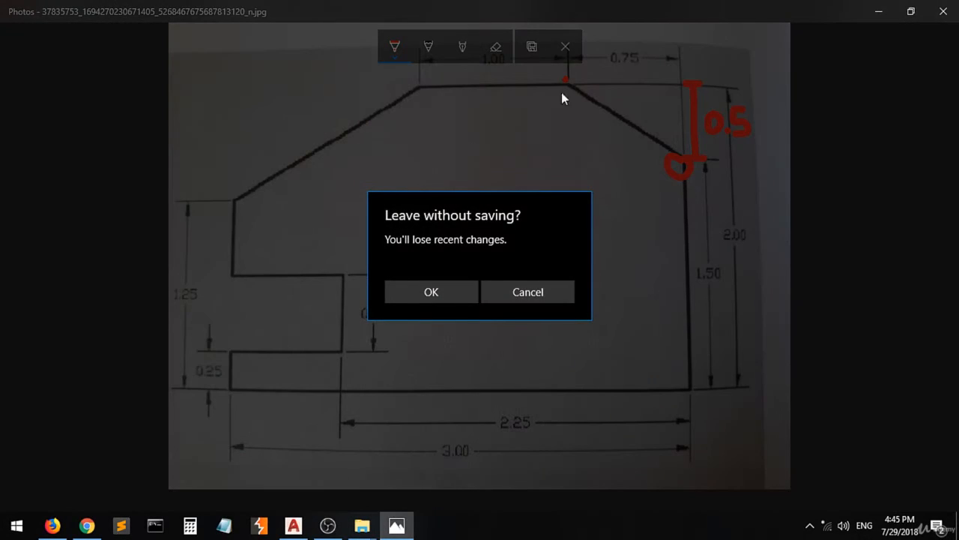
click(506, 296)
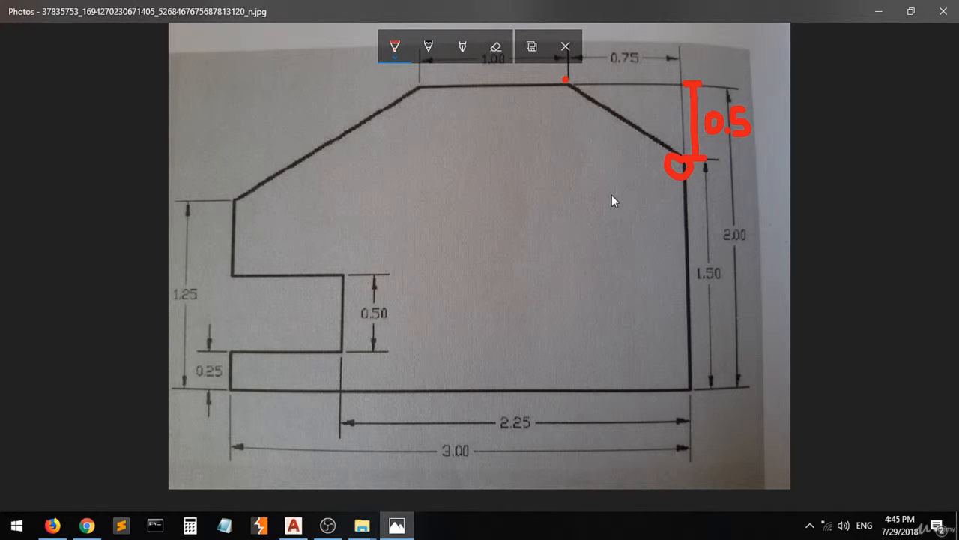
drag(459, 212, 469, 314)
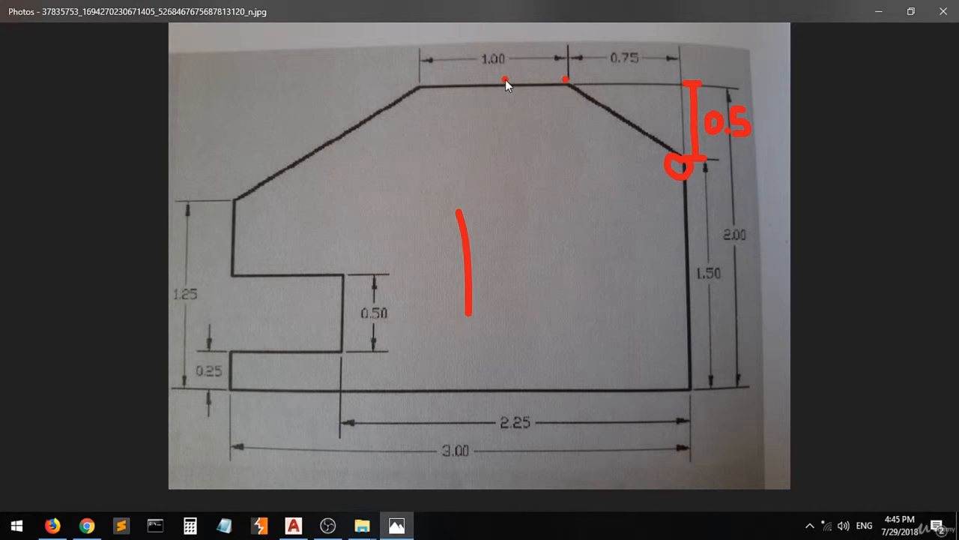
mouse_move(503, 81)
mouse_down()
mouse_move(474, 75)
mouse_move(465, 46)
mouse_up()
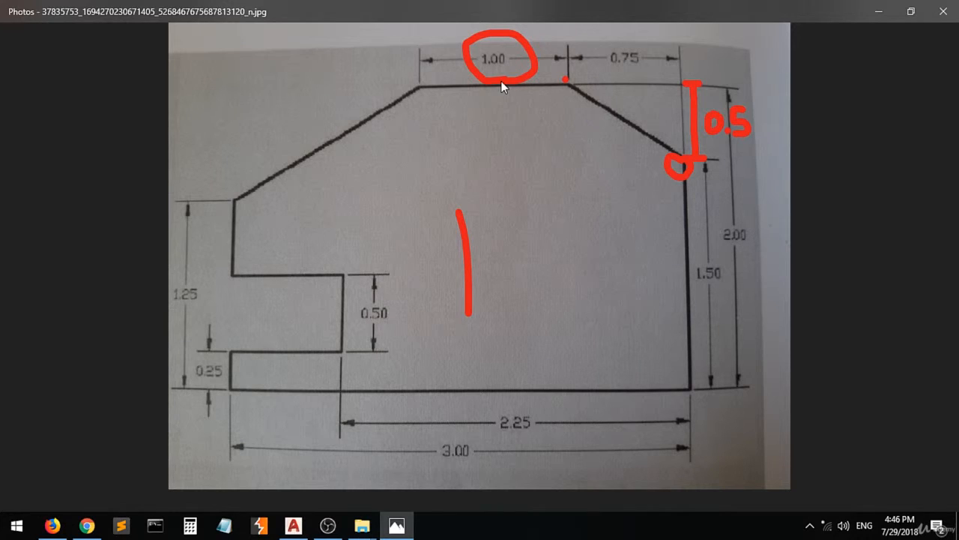
Return to AutoCAD and draw the top edge 1 unit long at 180° from the slanted edge's upper end.
click(296, 526)
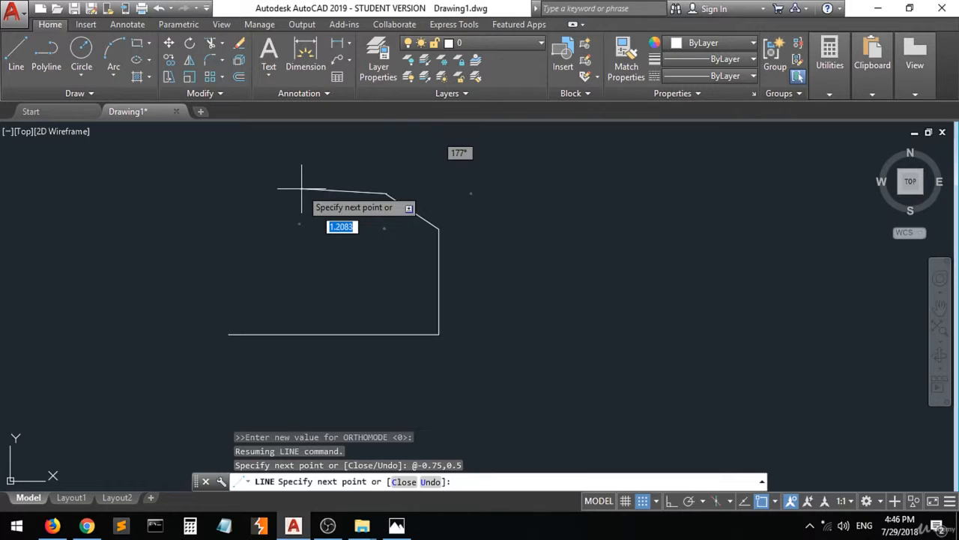
text(@)
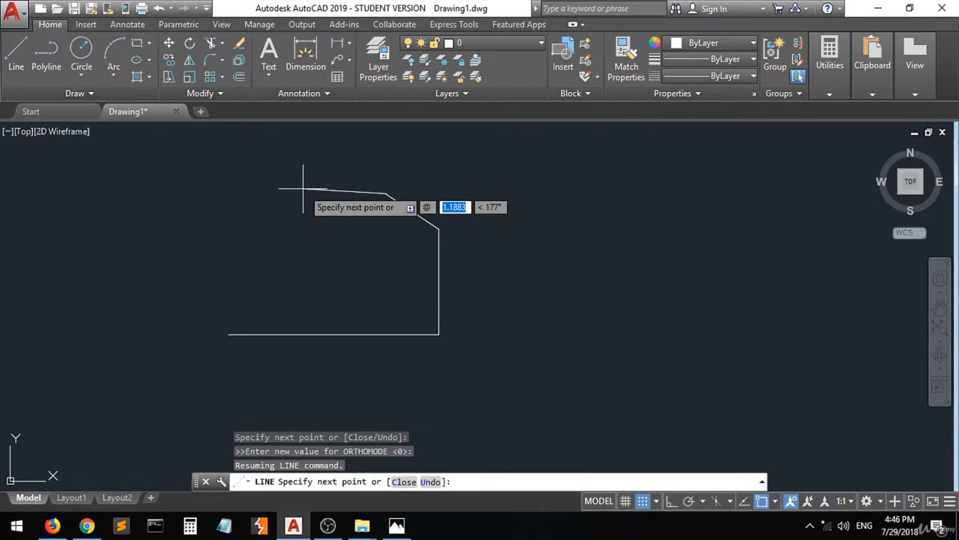
text(1)
key(Tab)
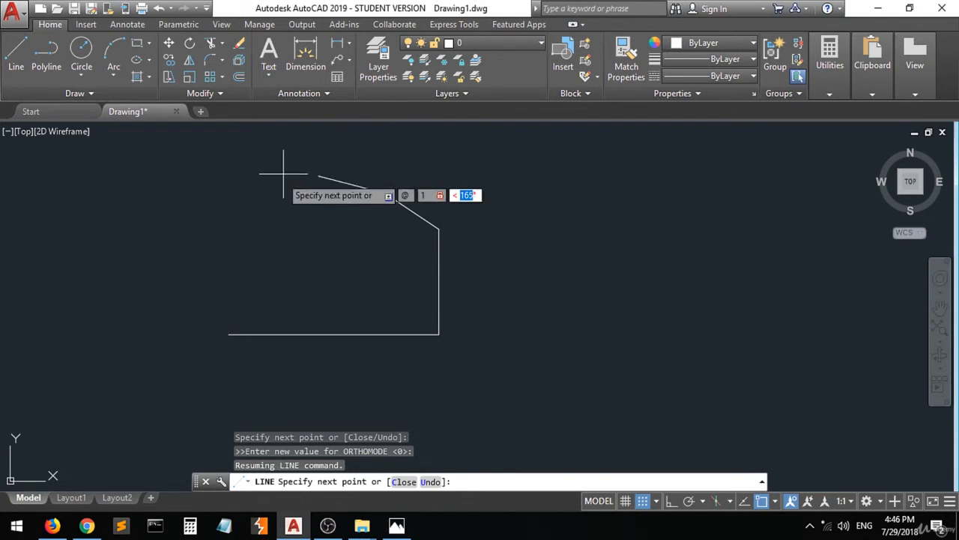
click(387, 194)
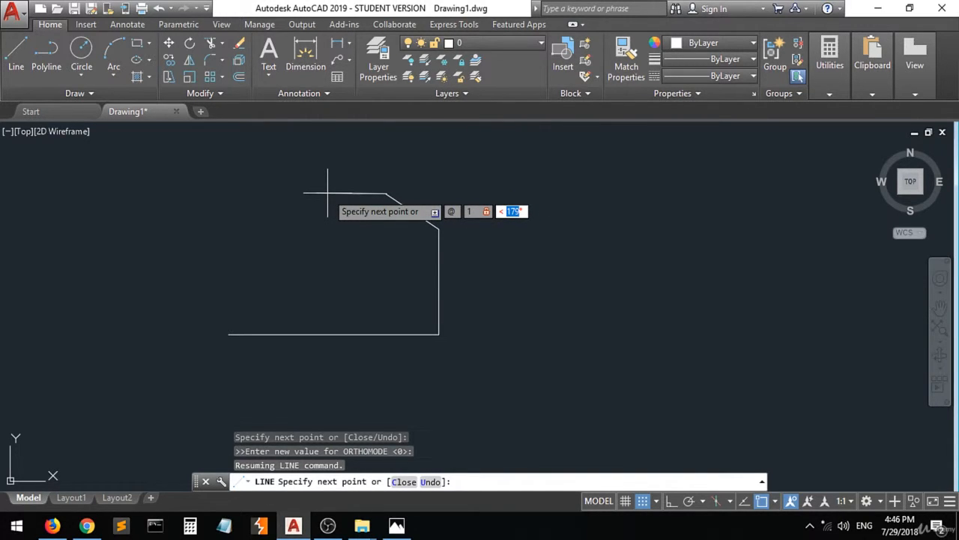
text(180)
key(Return)
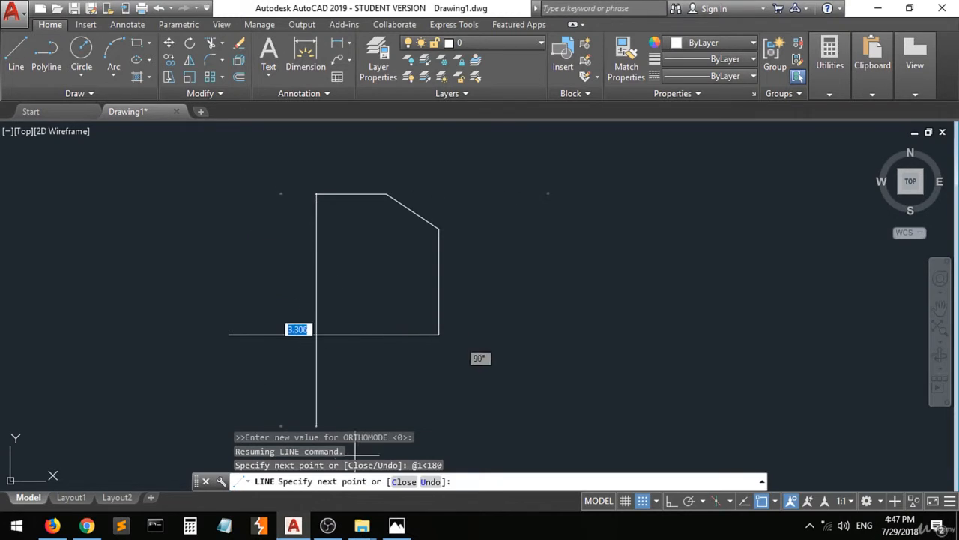
Switch to the reference drawing in Photos and mark the profile's lower-left corner with a red dot.
click(397, 526)
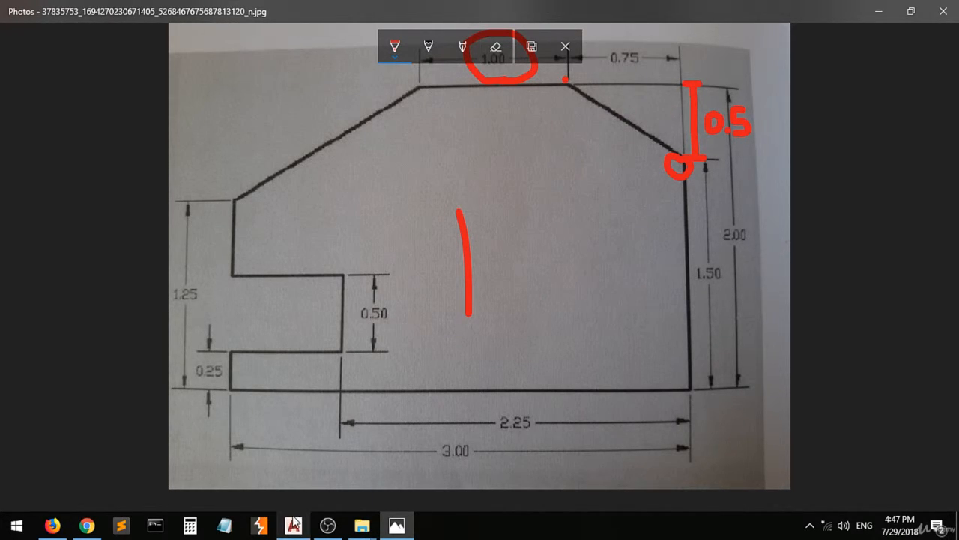
mouse_move(293, 525)
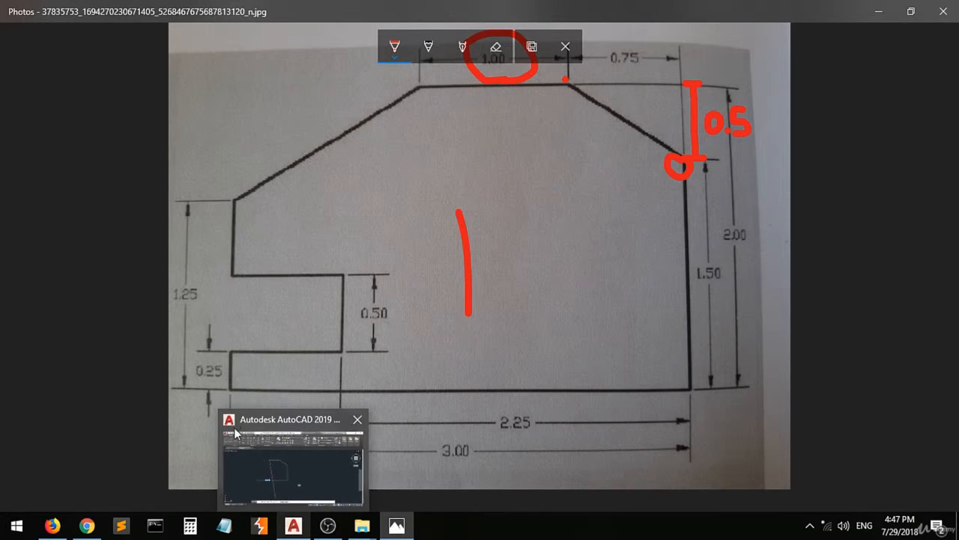
click(229, 388)
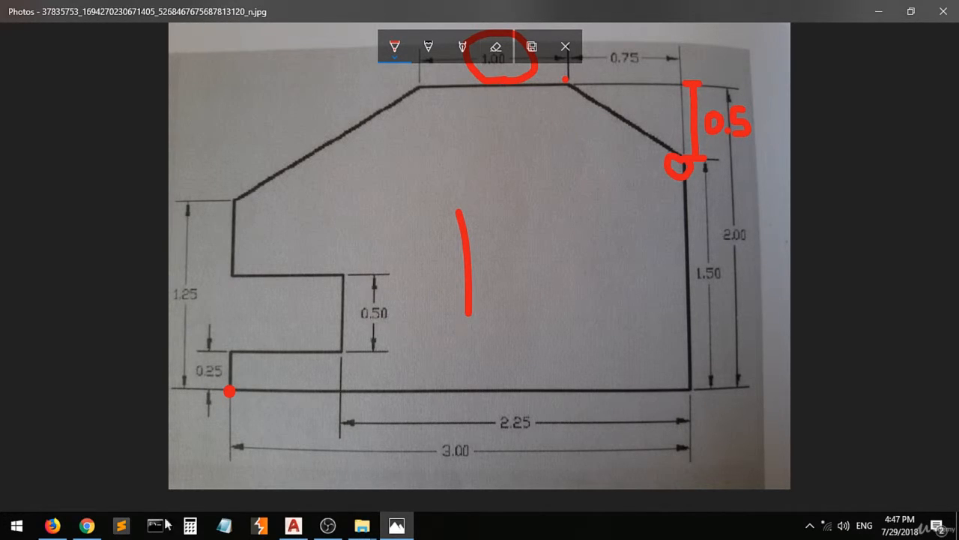
Return to AutoCAD and undo the horizontal top edge segment of the running line.
click(293, 525)
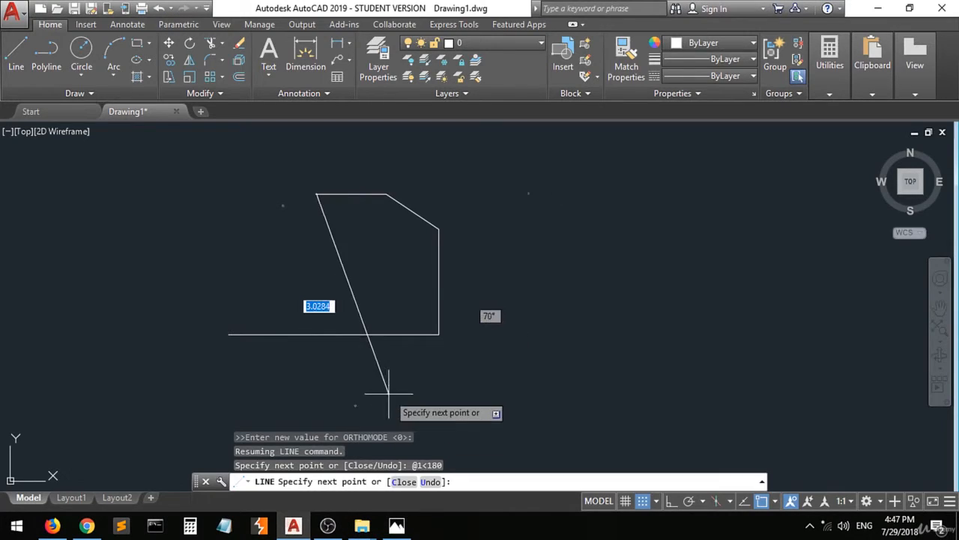
click(316, 193)
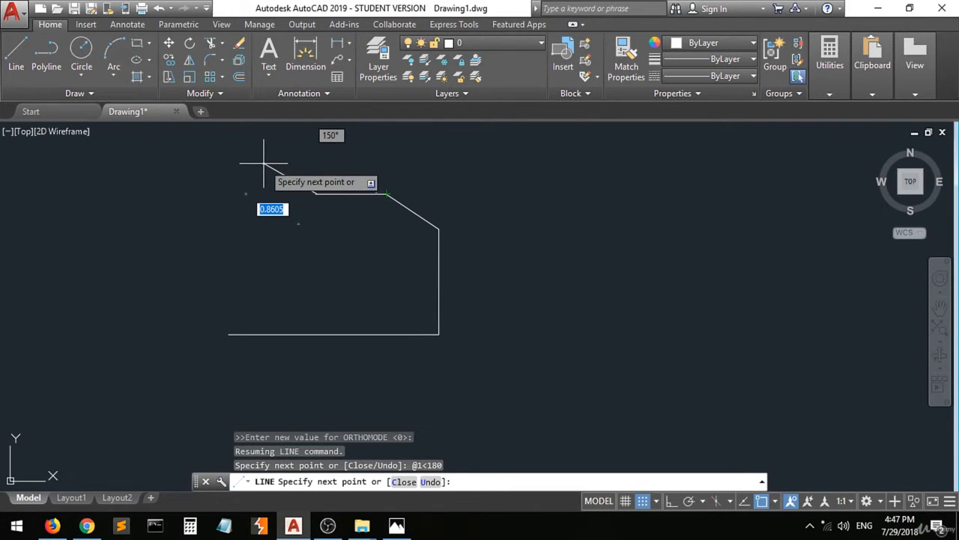
key(ctrl+z)
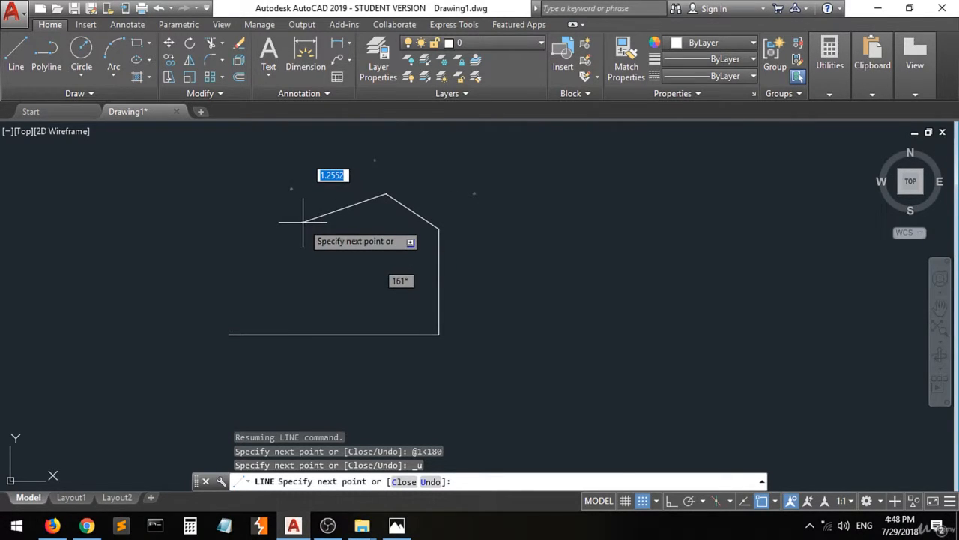
Try drawing the top edge to the relative point @1,0 from the slanted edge's upper end, and undo it.
text(@)
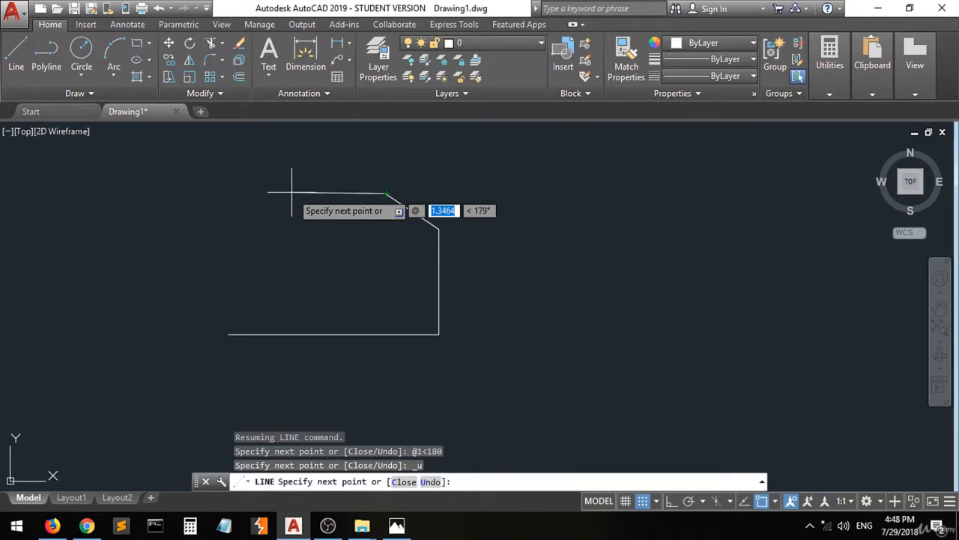
text(1)
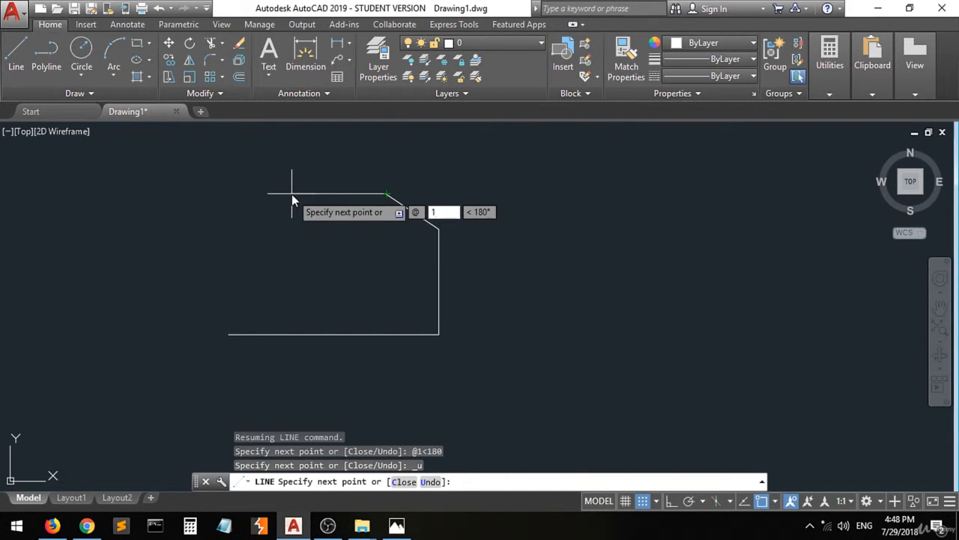
key(Tab)
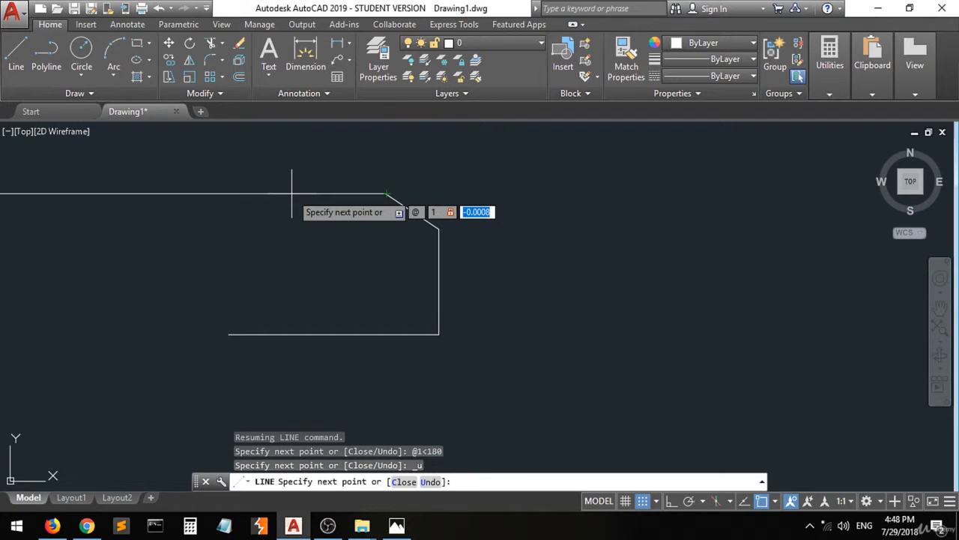
text(0)
key(Return)
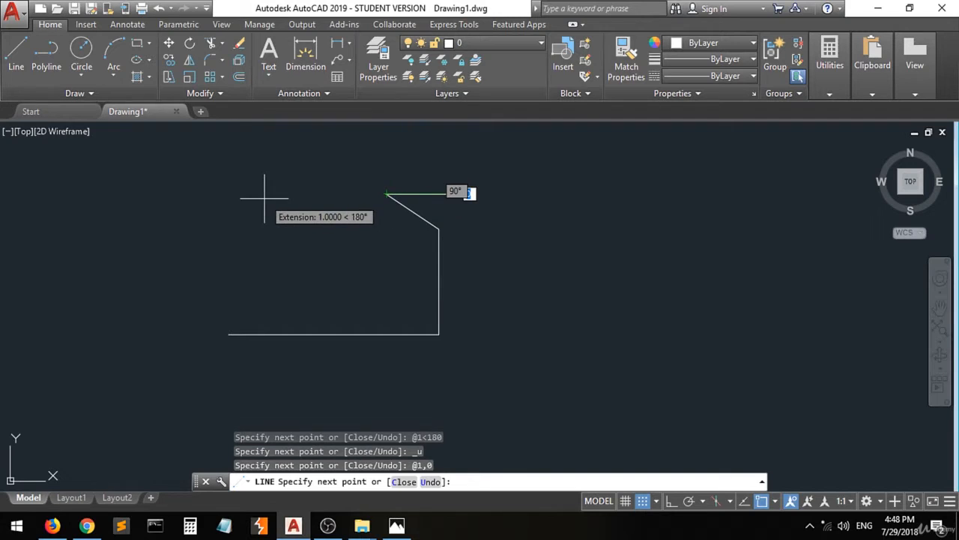
click(456, 194)
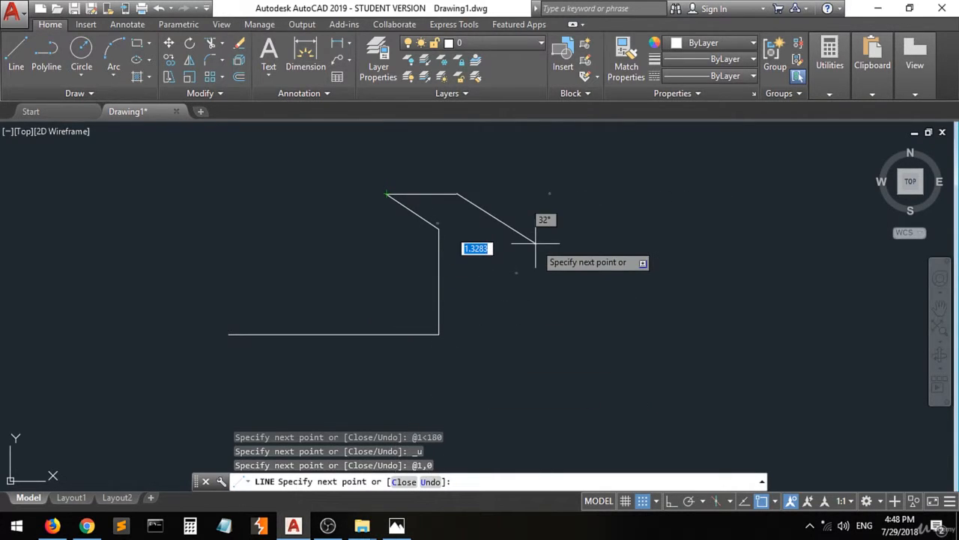
key(ctrl+z)
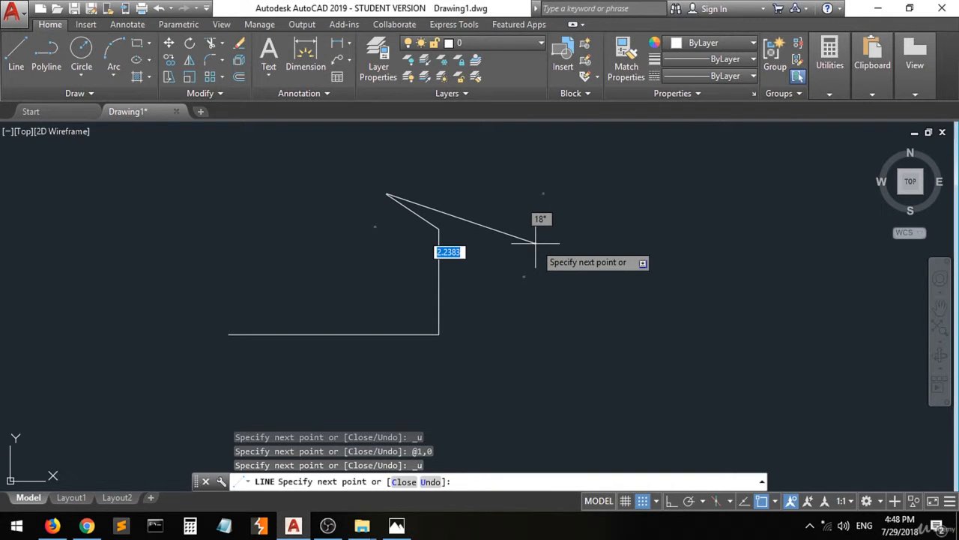
Draw the top edge from the slanted edge's upper end to the relative point @-1,0 and end the line.
text(@)
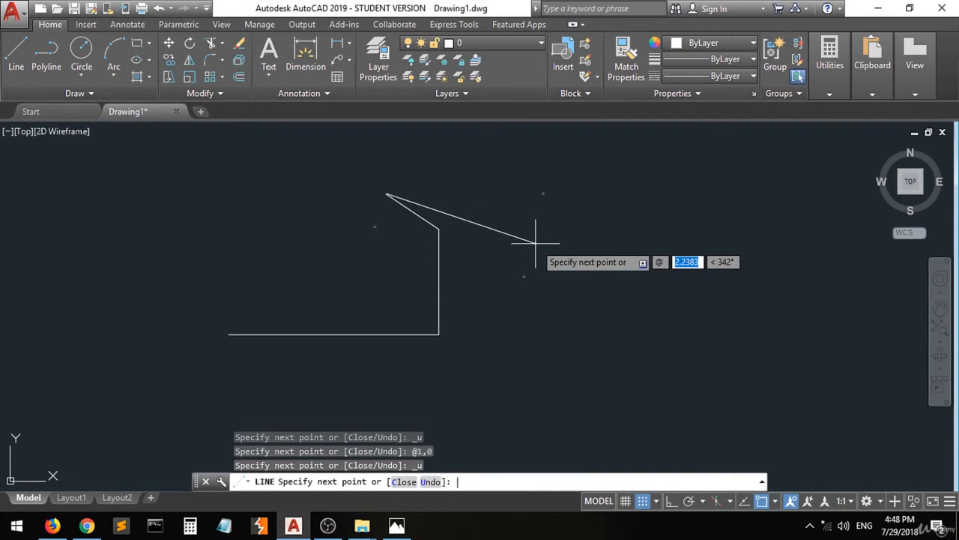
text(1)
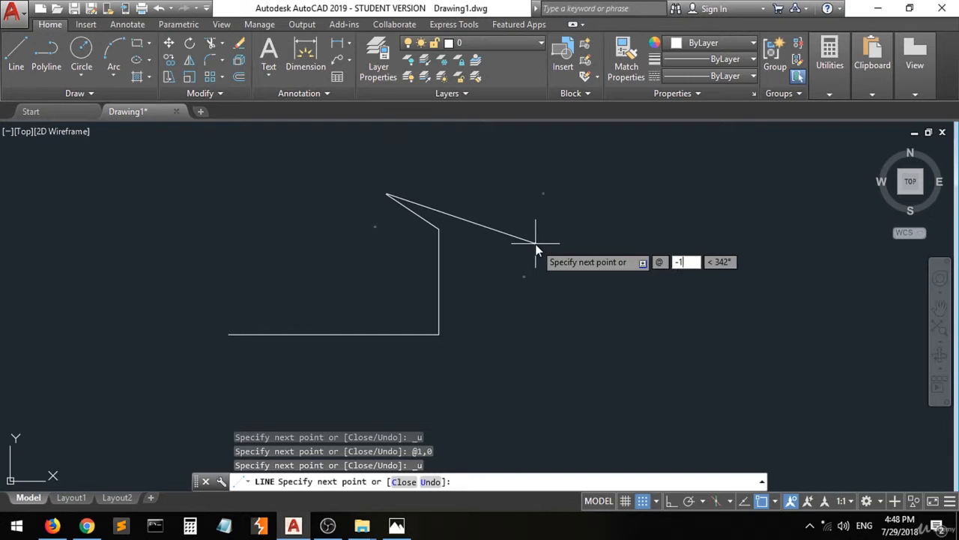
key(Tab)
text(0)
key(Return)
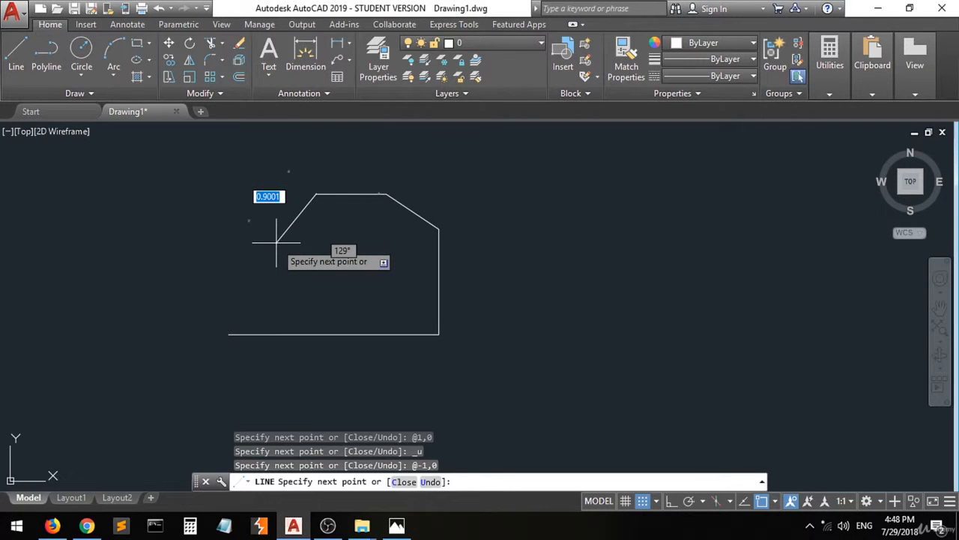
key(Return)
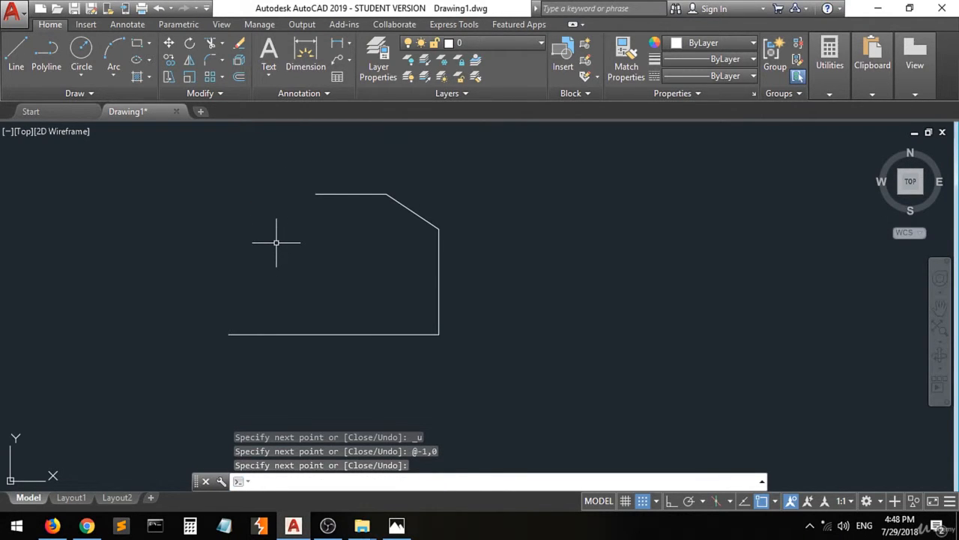
Start a new line at the bottom edge's left endpoint and draw a segment 0.25 units long at 90°.
click(15, 52)
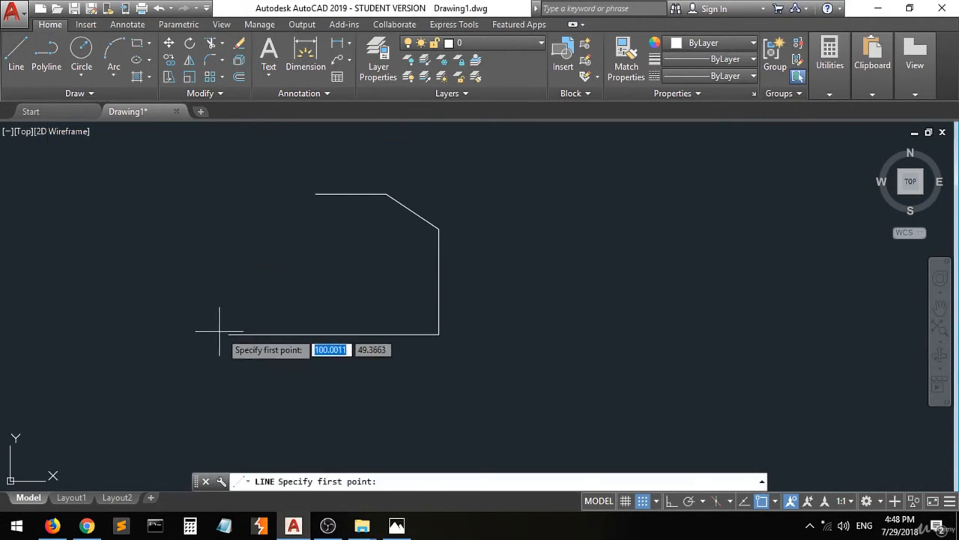
click(229, 334)
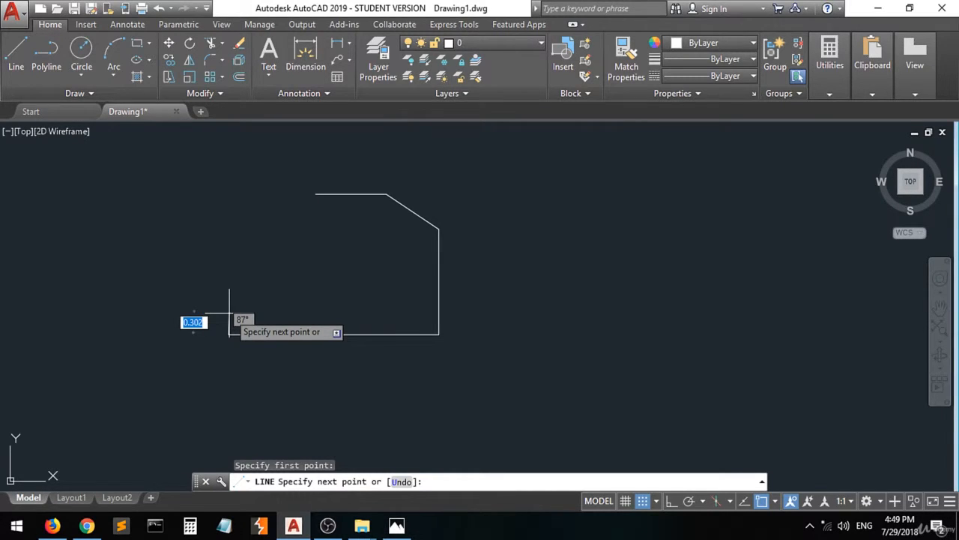
text(@)
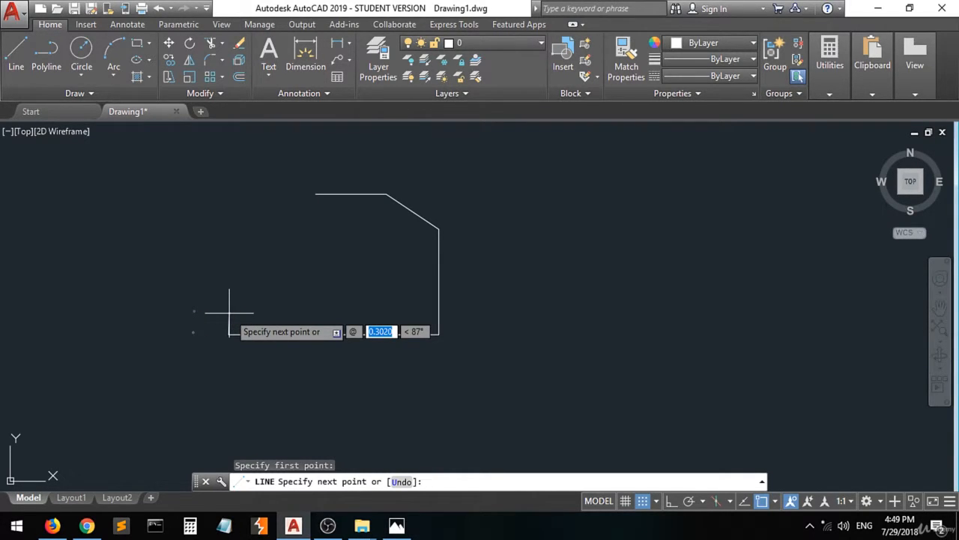
text(.25)
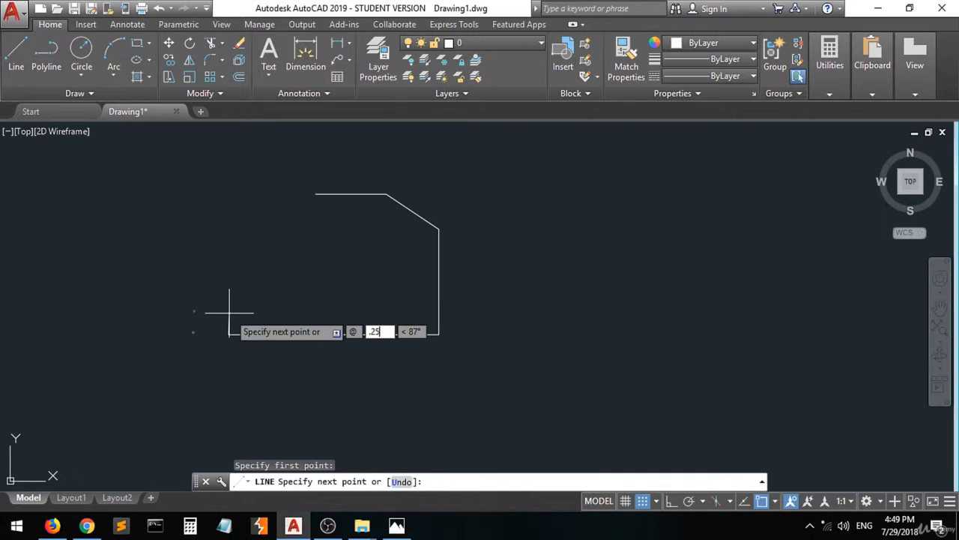
key(Tab)
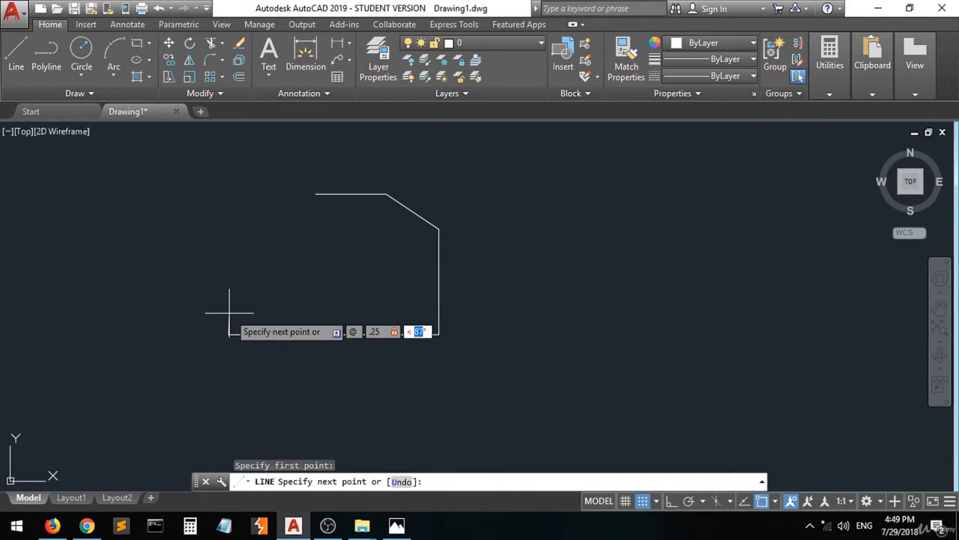
text(90)
key(Return)
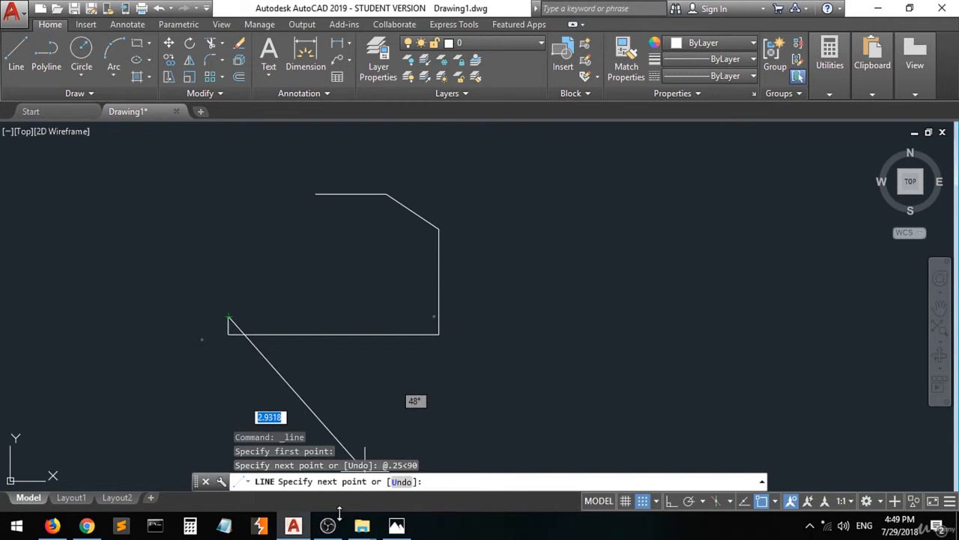
Switch to the drawing in Photos, mark both ends of the notch's lower edge and bracket it with the label 0.75.
click(395, 527)
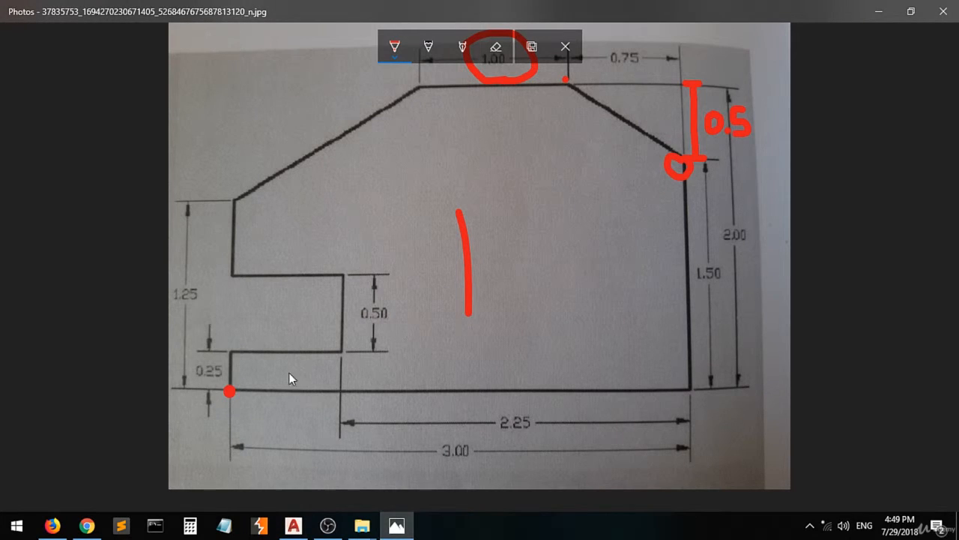
click(229, 353)
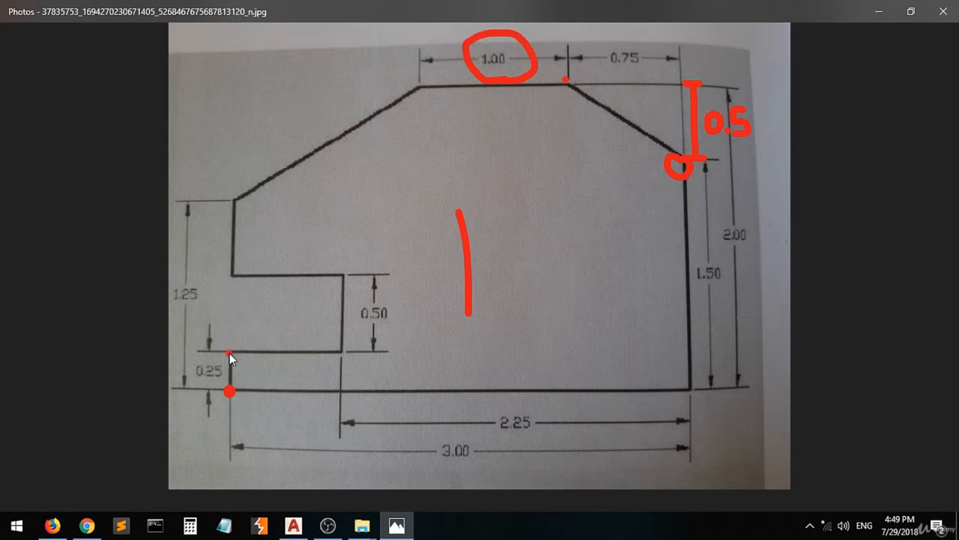
click(341, 351)
mouse_move(338, 343)
mouse_down()
mouse_move(339, 333)
mouse_move(224, 344)
mouse_up()
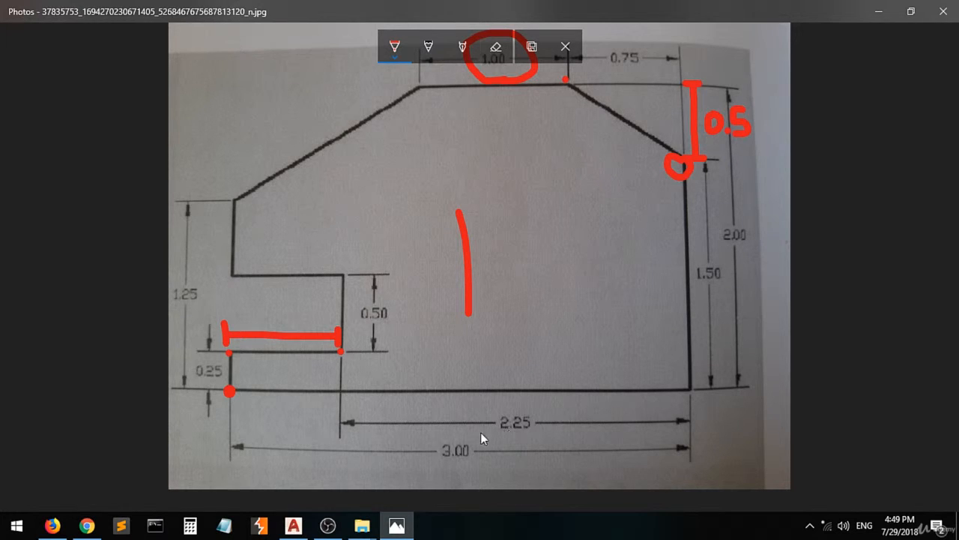
drag(262, 302, 266, 322)
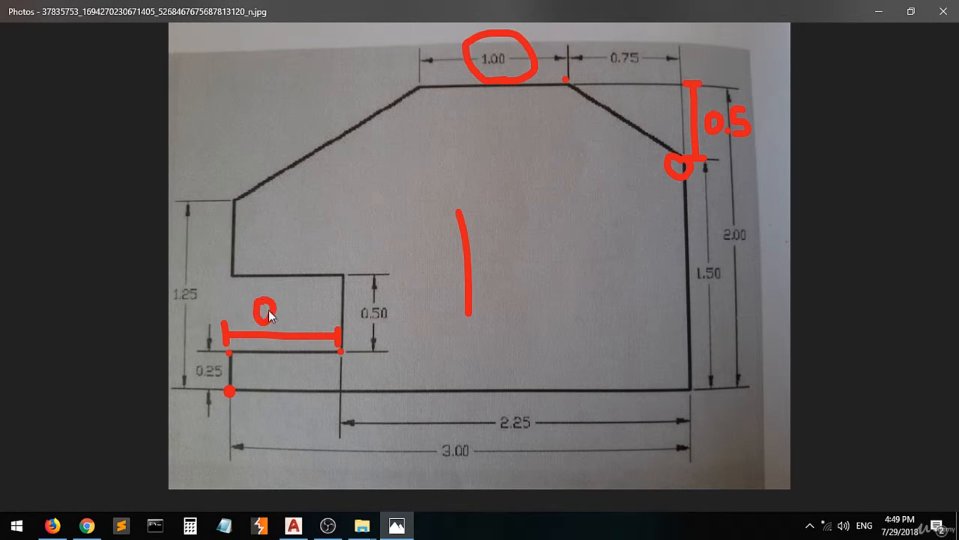
click(277, 316)
drag(287, 290, 316, 312)
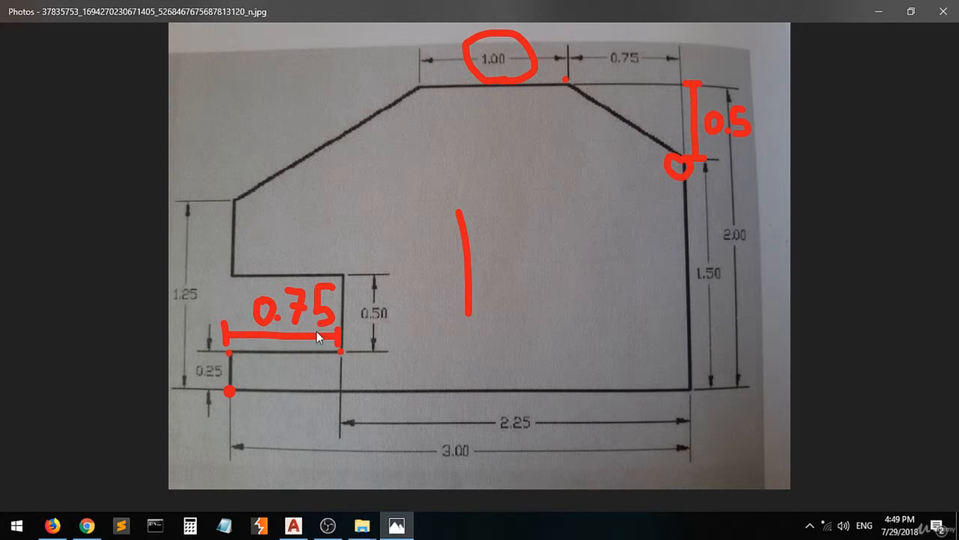
Return to AutoCAD and continue the line with the notch's lower edge, 0.75 units long at 0°.
click(293, 525)
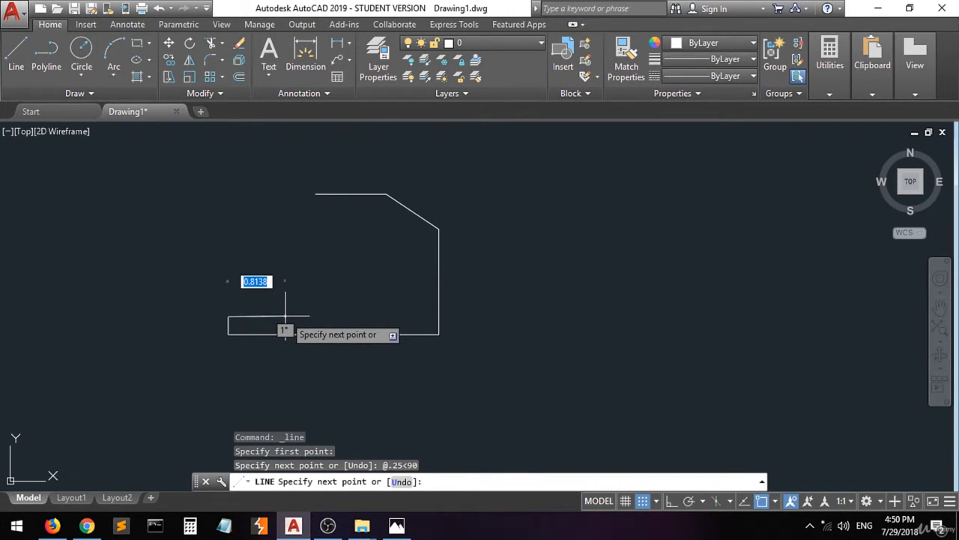
text(@.)
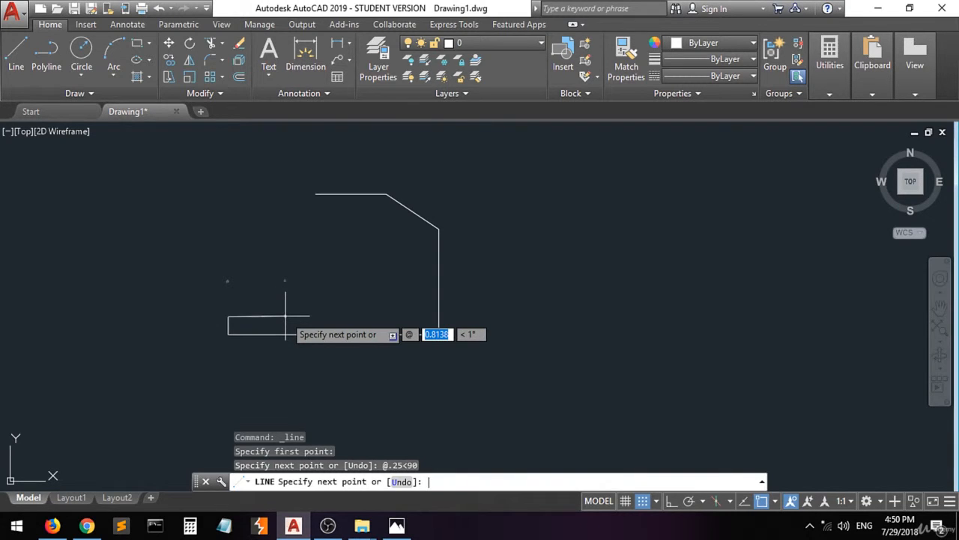
text(75)
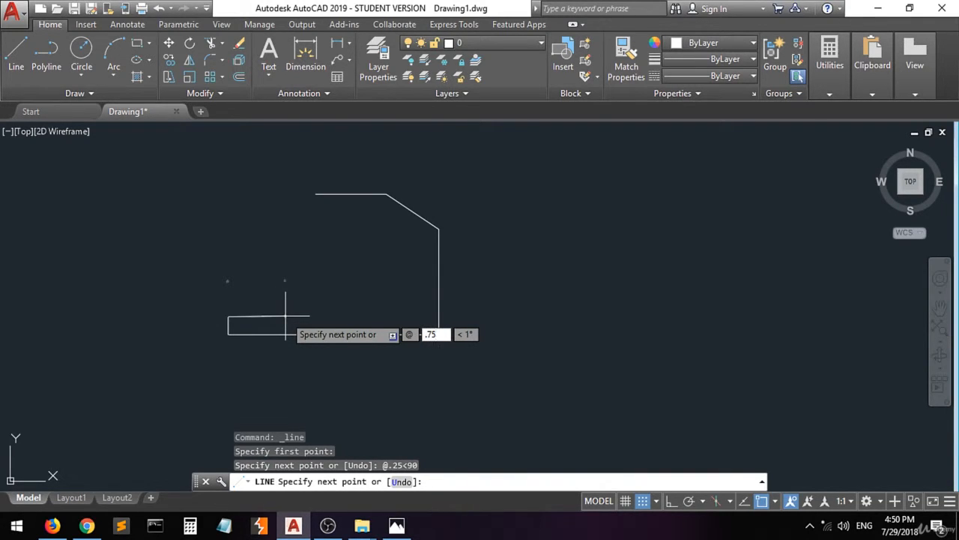
key(Tab)
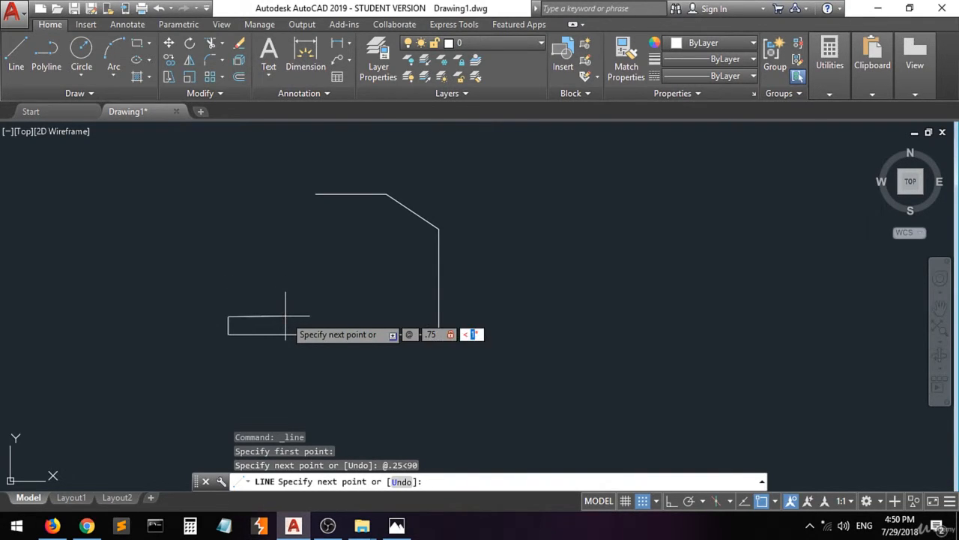
text(0)
key(Return)
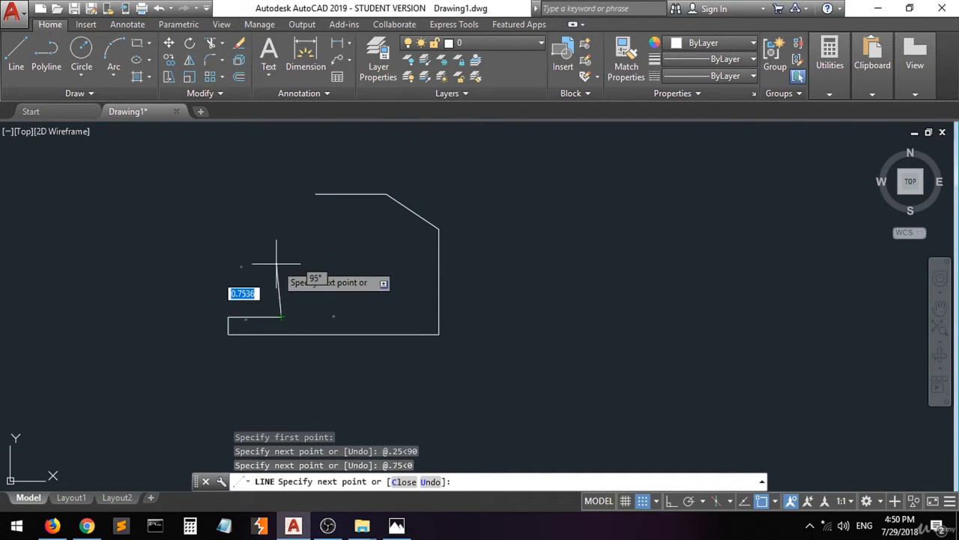
Check the reference drawing in Photos, return to AutoCAD and draw the notch's vertical edge 0.5 units long at 90°.
click(397, 526)
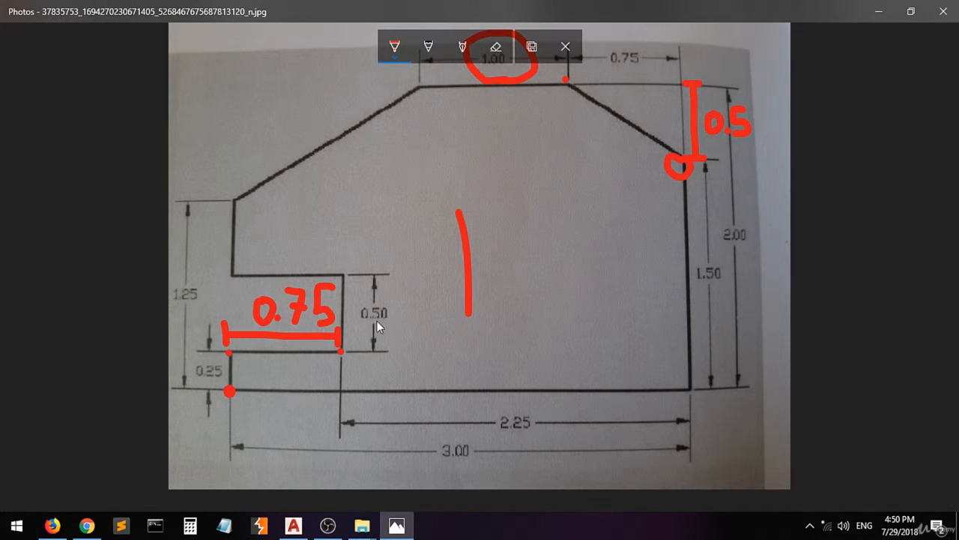
click(293, 526)
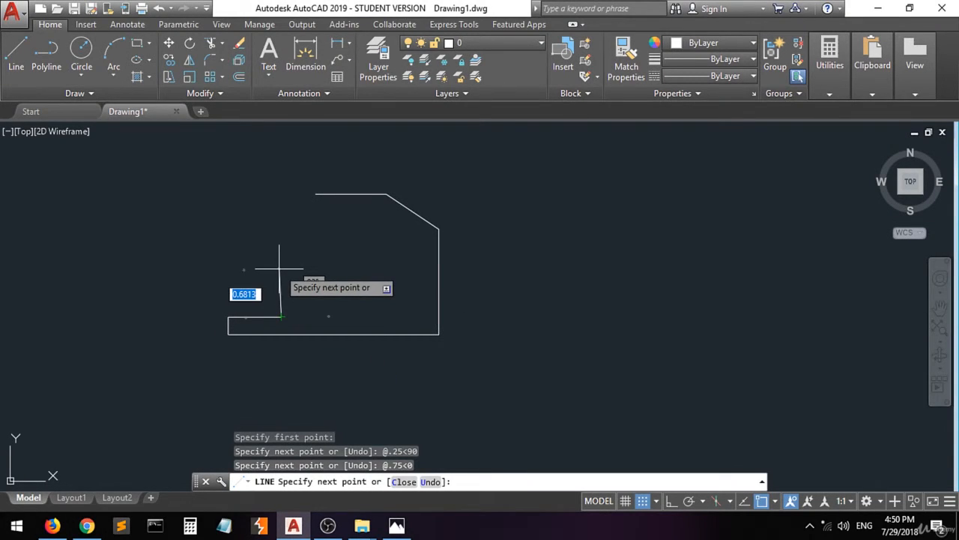
text(@ )
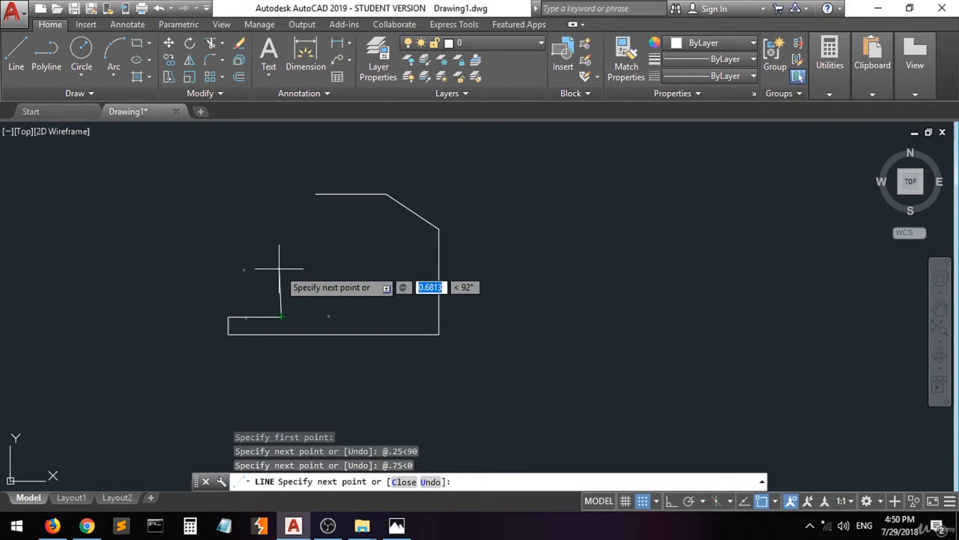
text(.5)
key(Tab)
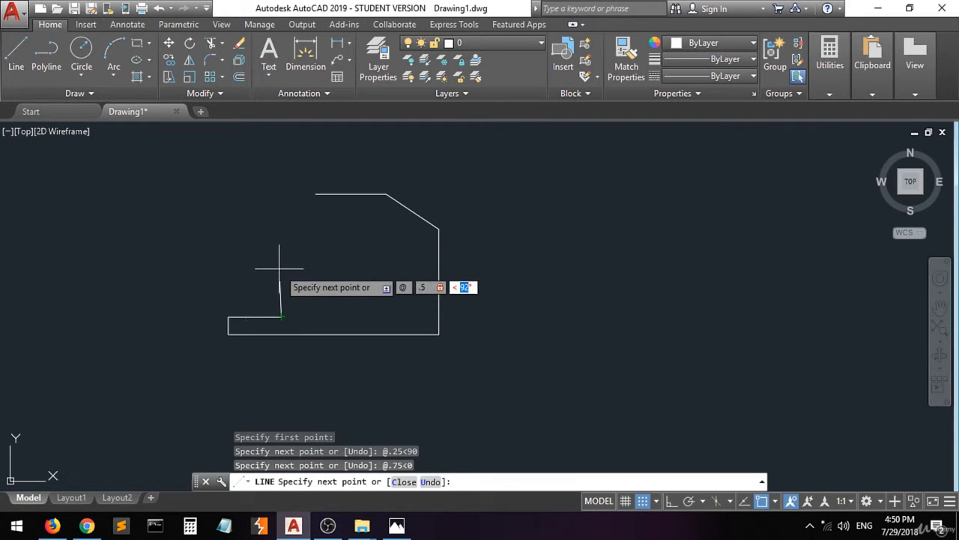
text(90)
key(Return)
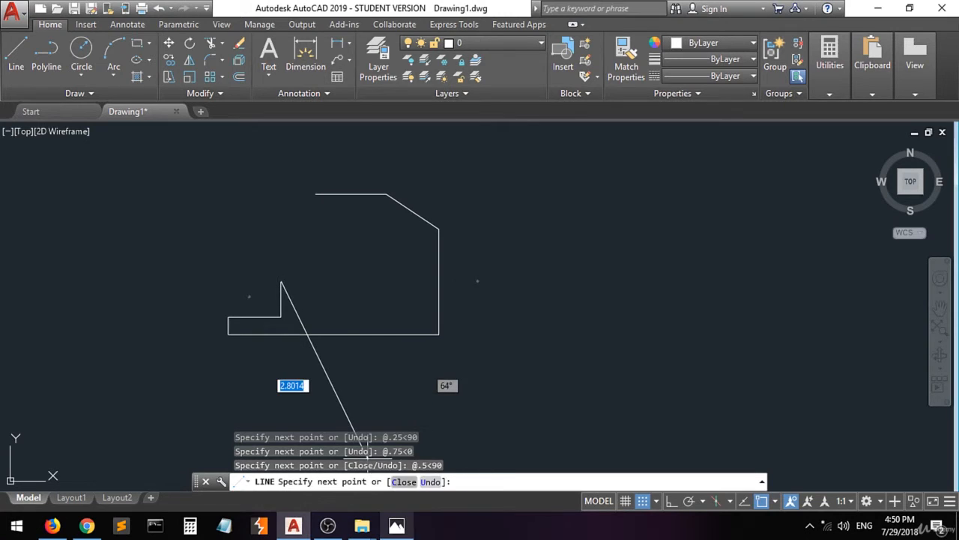
Switch to the drawing in Photos and mark both ends of the notch's upper edge.
click(395, 526)
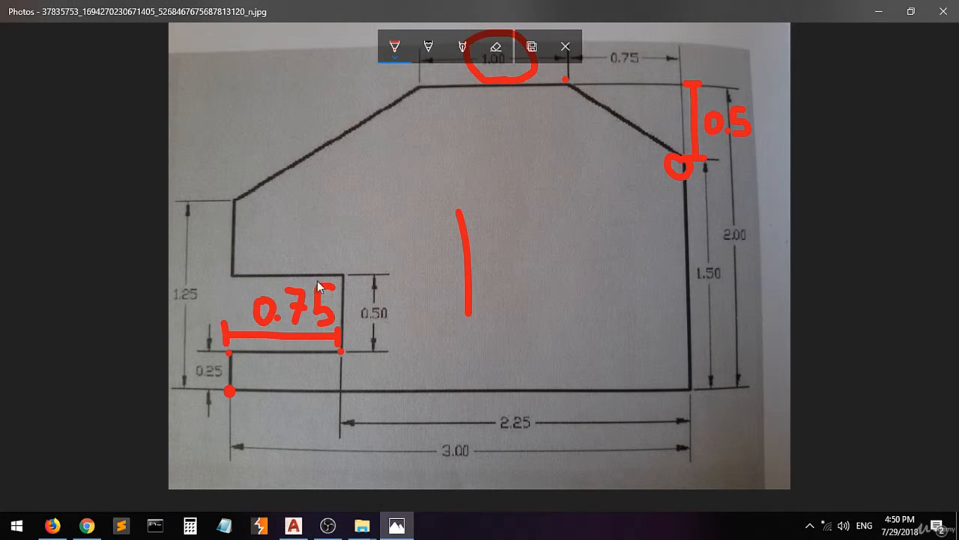
click(343, 275)
click(233, 276)
Return to AutoCAD, try a length of -.75 for the notch's upper edge and undo the last segment.
click(293, 527)
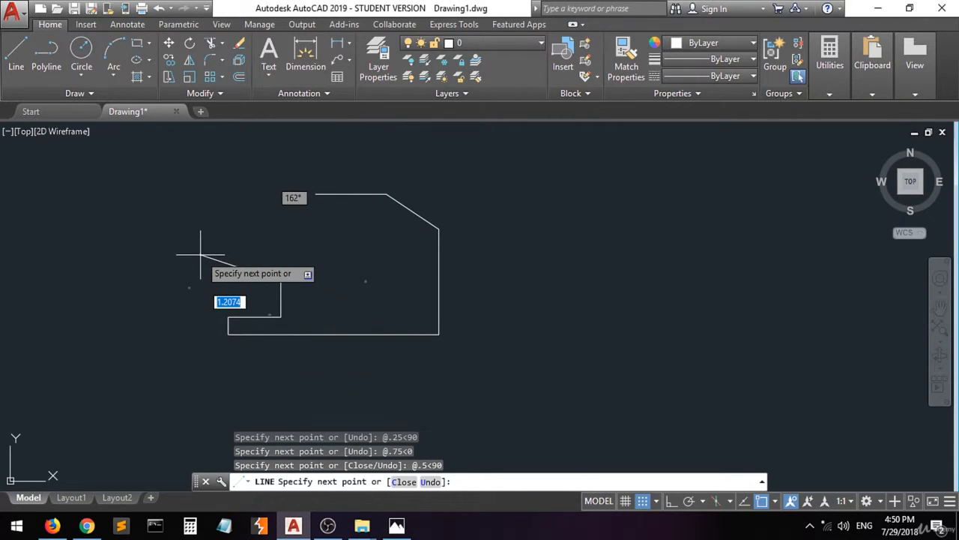
key(F8)
text(-.75)
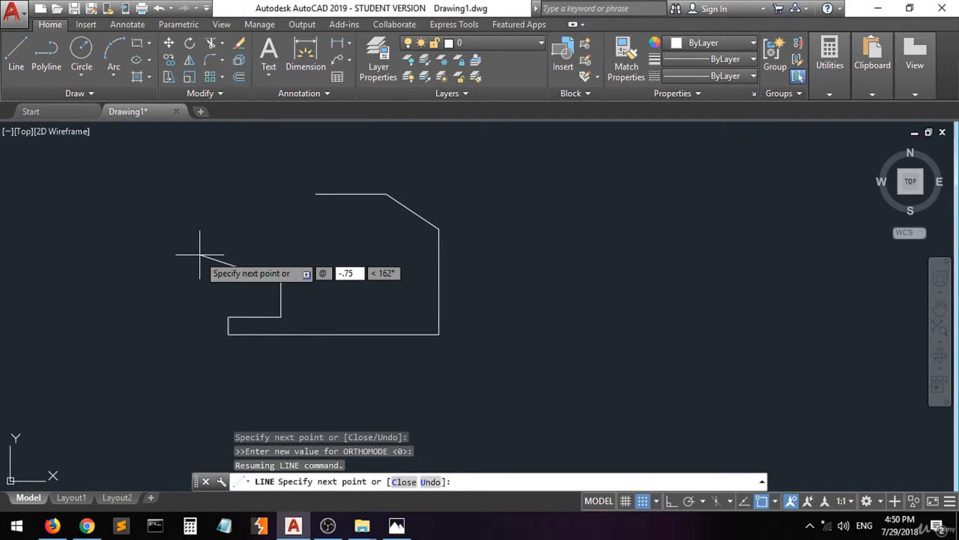
key(Tab)
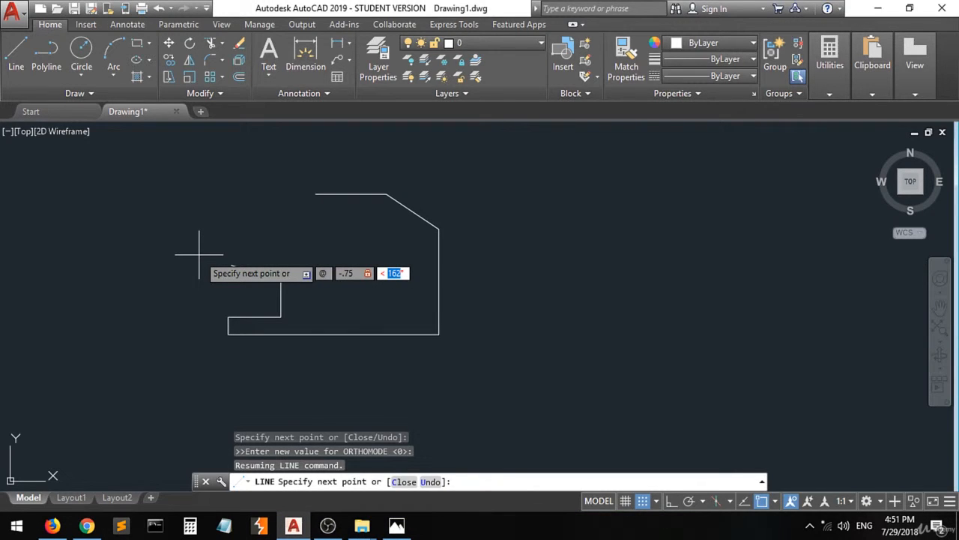
key(ctrl+z)
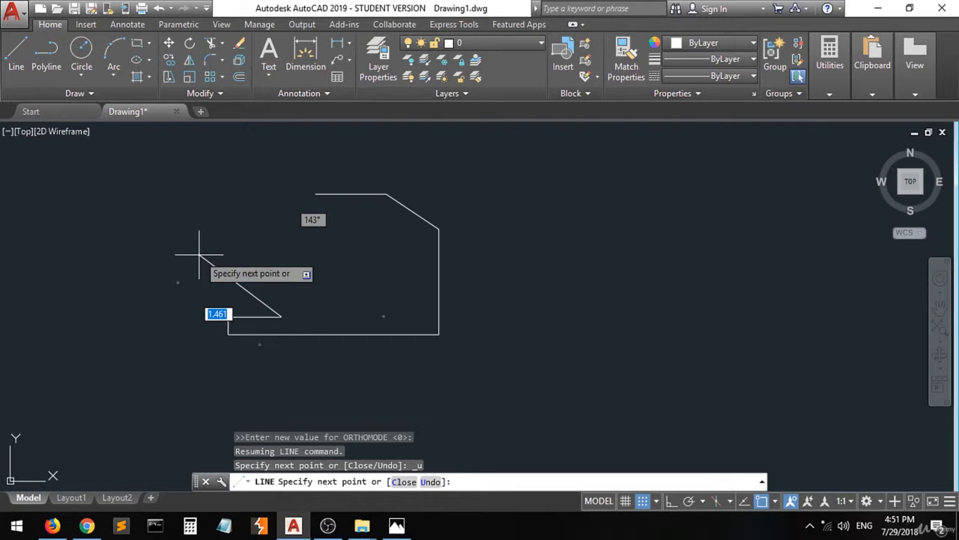
Redraw the notch's vertical edge 0.5 units long at 90° with a relative polar coordinate.
text(@)
text(.5)
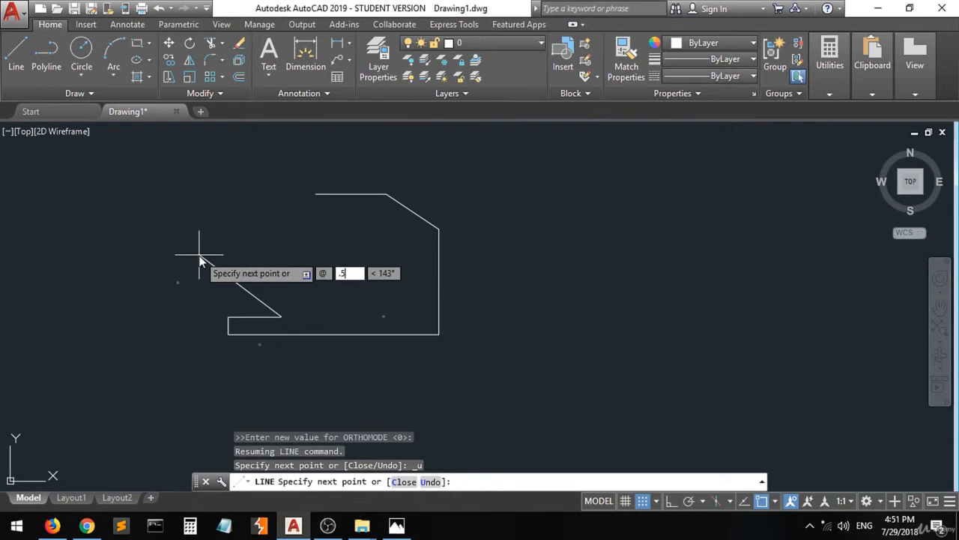
key(Tab)
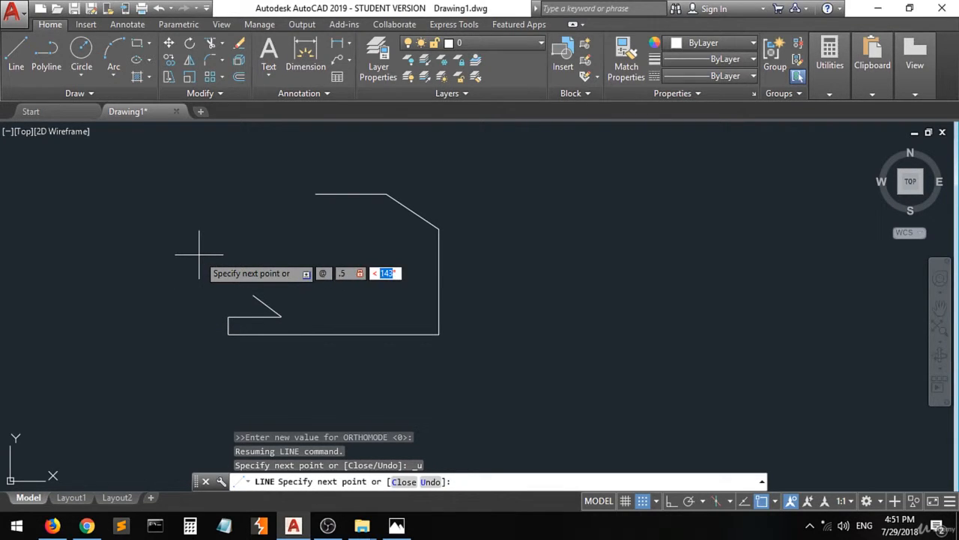
text(90)
key(Return)
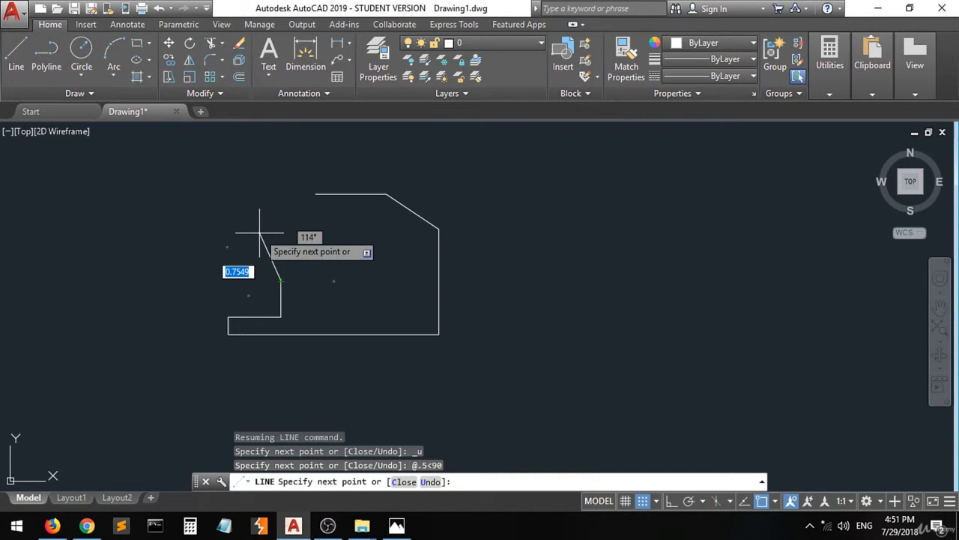
Try to draw the notch's upper edge with the relative polar point @-.75<180 and undo that segment.
text(@)
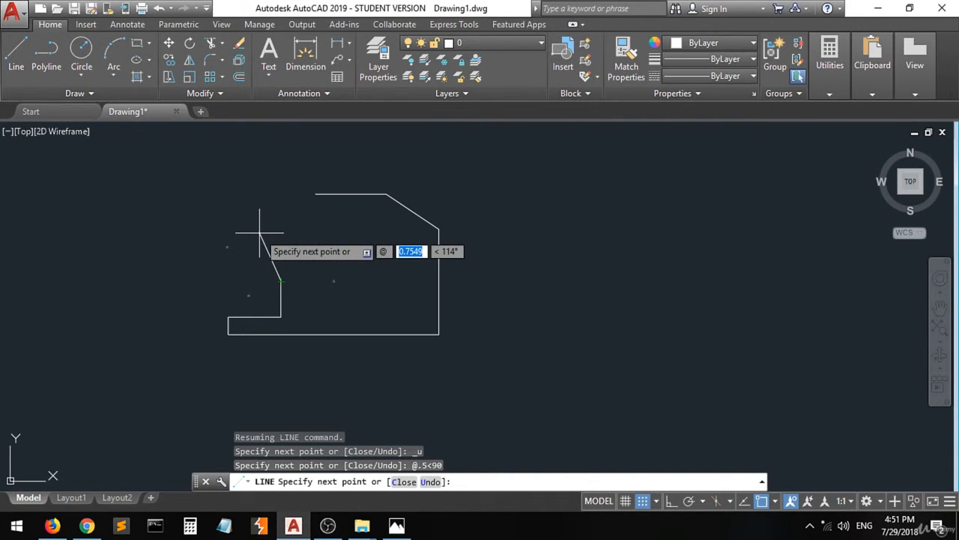
text(.75)
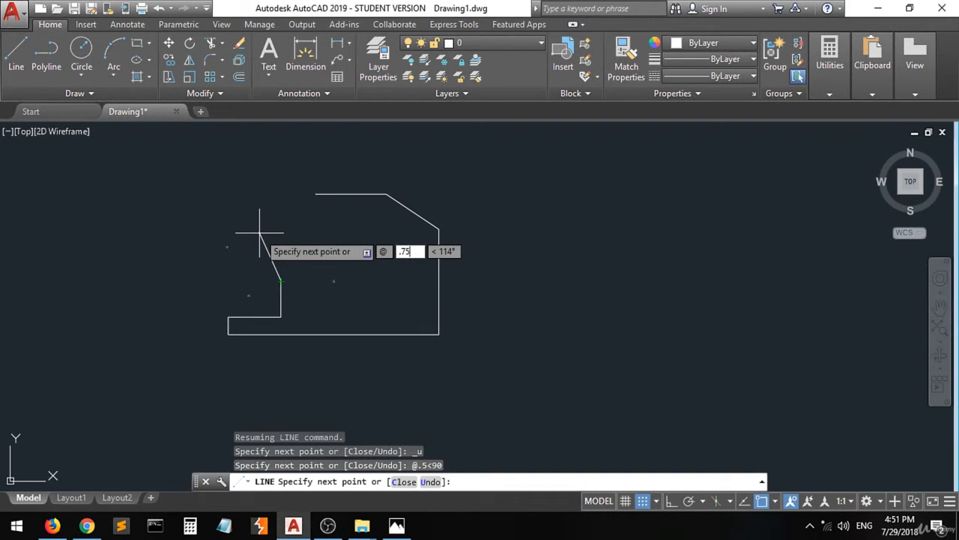
key(BackSpace)
key(BackSpace)
key(BackSpace)
text(-.75)
key(Tab)
text(180)
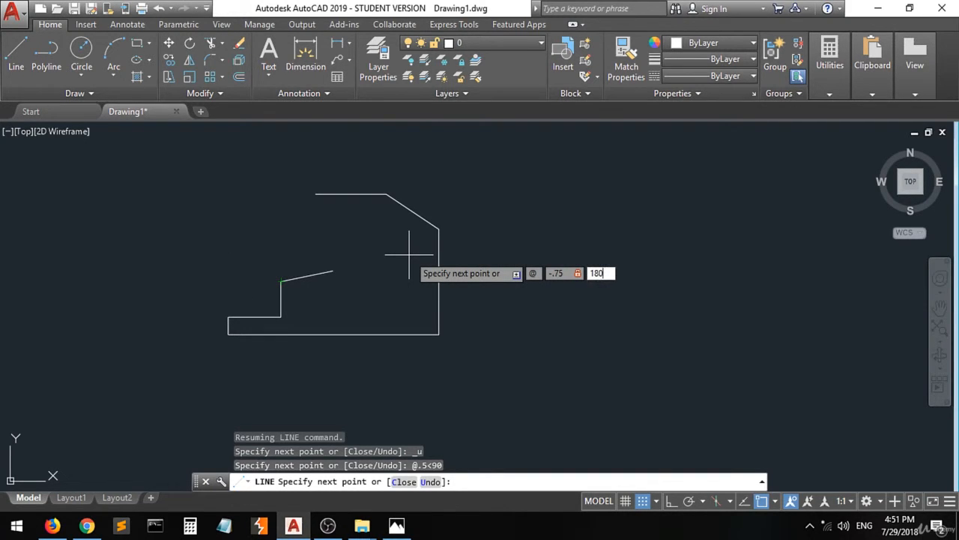
key(Return)
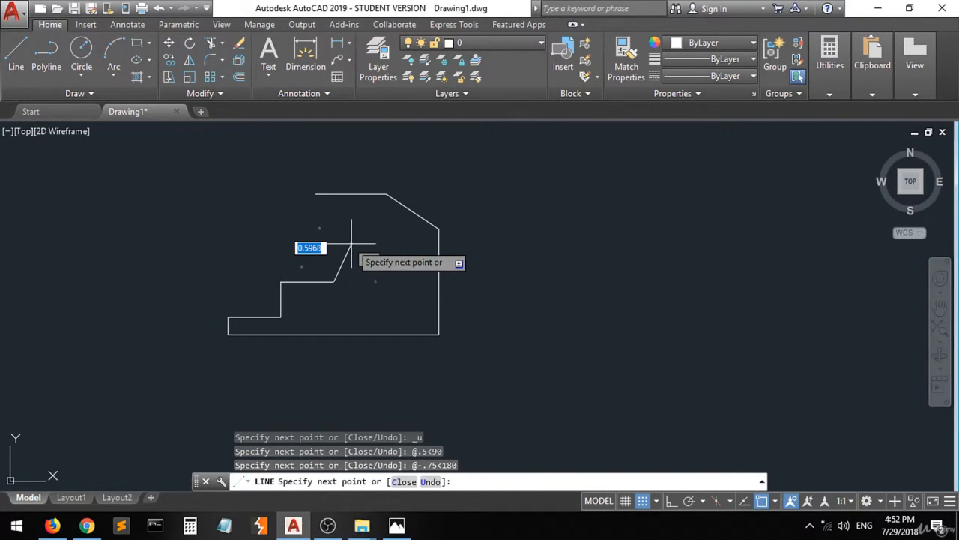
key(ctrl+z)
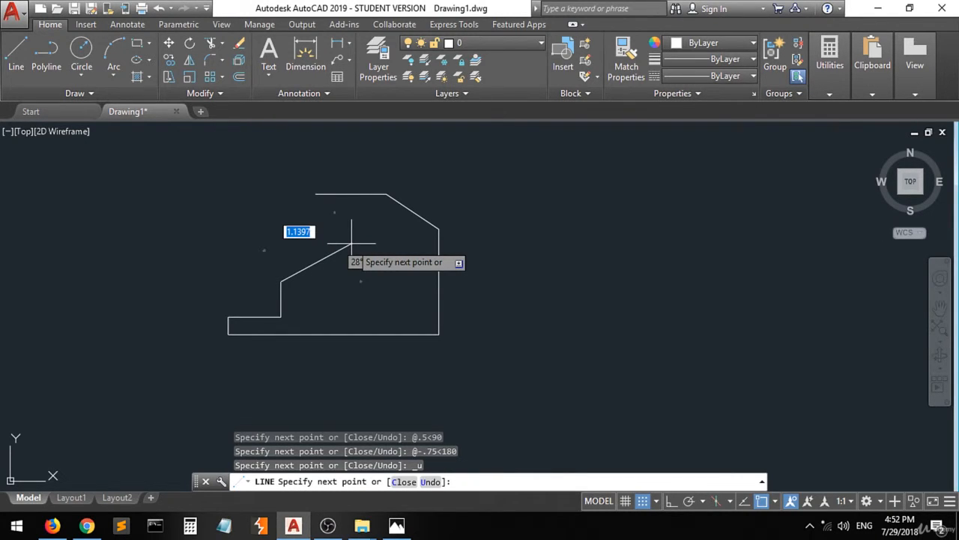
Continue the line with the notch's upper edge, 0.75 units long at 180°.
text(@)
text(.75)
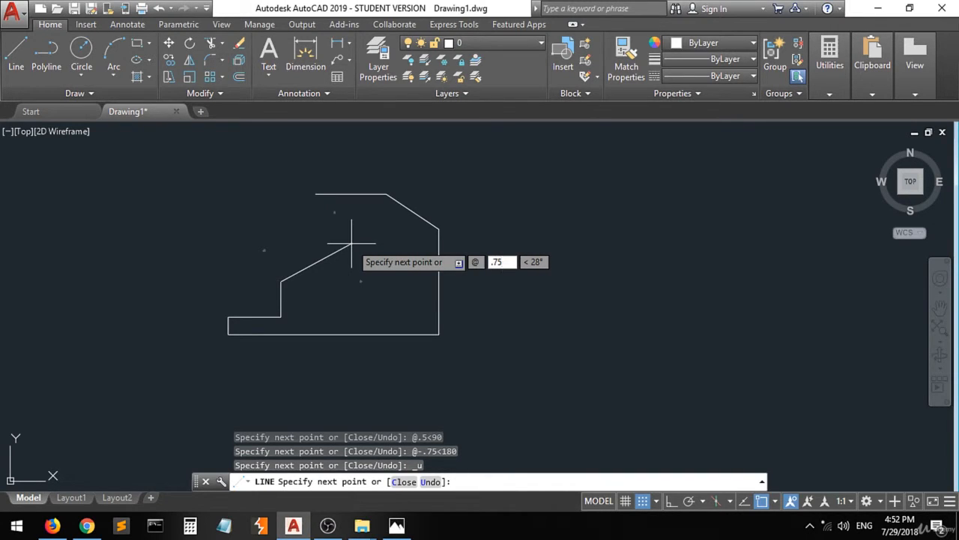
key(Tab)
text(180)
key(Return)
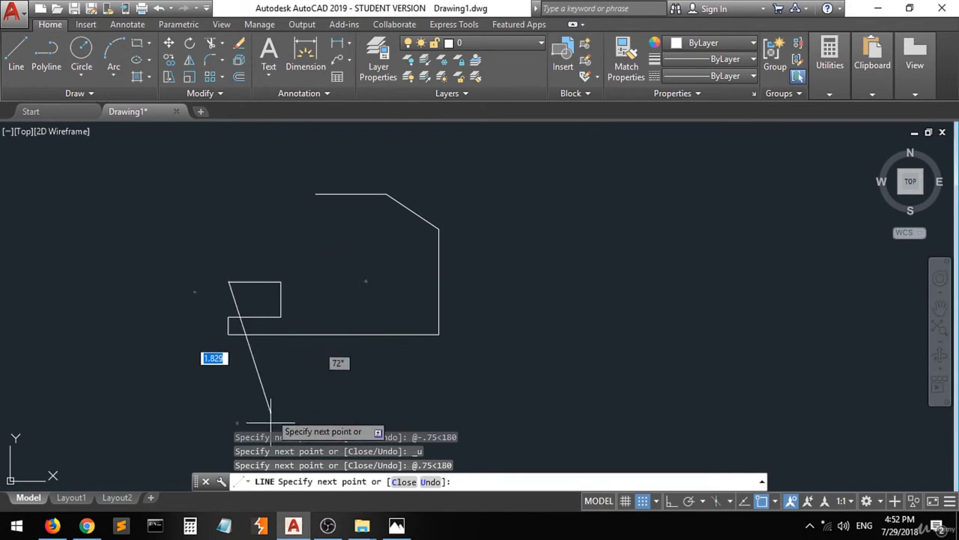
Switch to the drawing in Photos, mark the upper end of the left edge above the notch and label that edge 0.5.
click(390, 528)
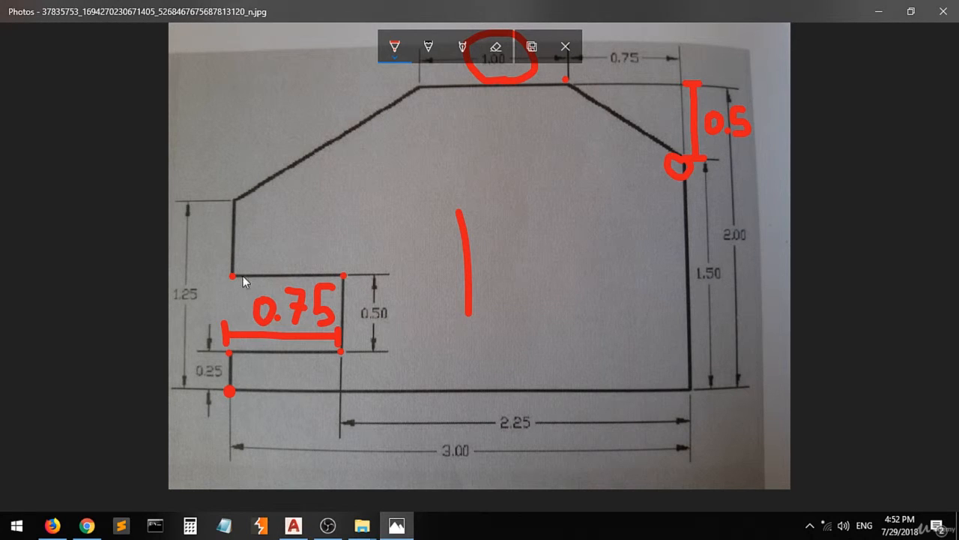
click(235, 194)
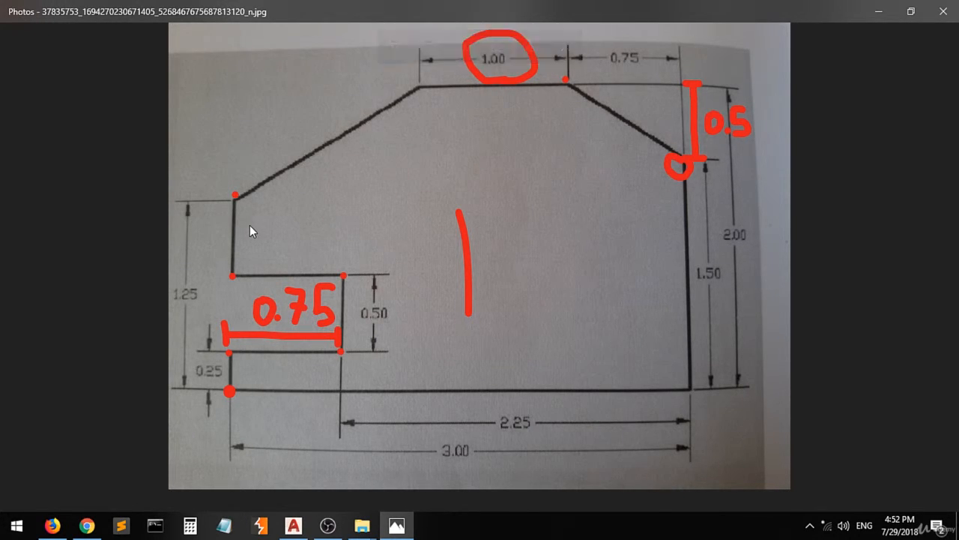
drag(251, 226, 256, 240)
click(276, 236)
mouse_move(305, 208)
mouse_down()
mouse_move(294, 209)
mouse_move(309, 228)
mouse_up()
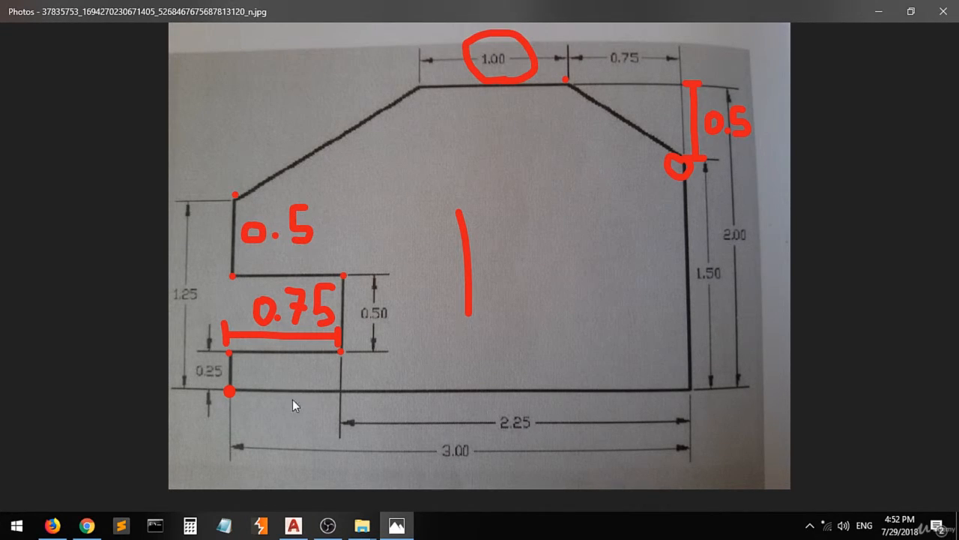
Return to AutoCAD, draw the left edge 0.5 units at 90° and close the profile at the top edge's left endpoint.
click(293, 525)
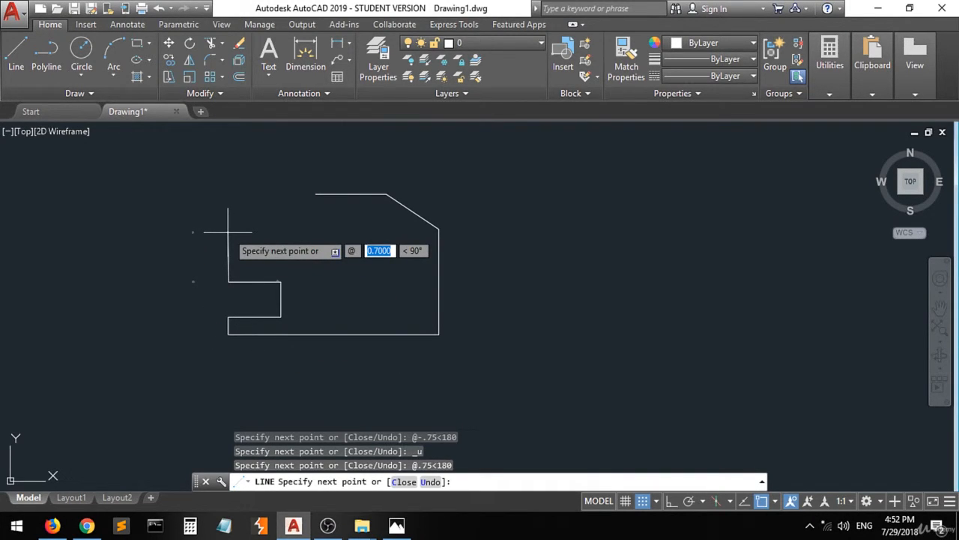
text(.5)
key(Tab)
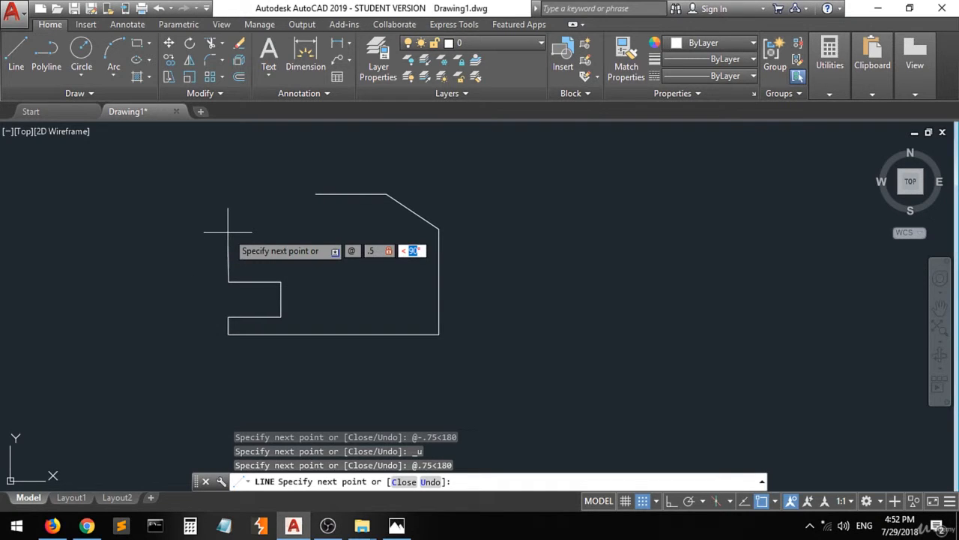
key(Return)
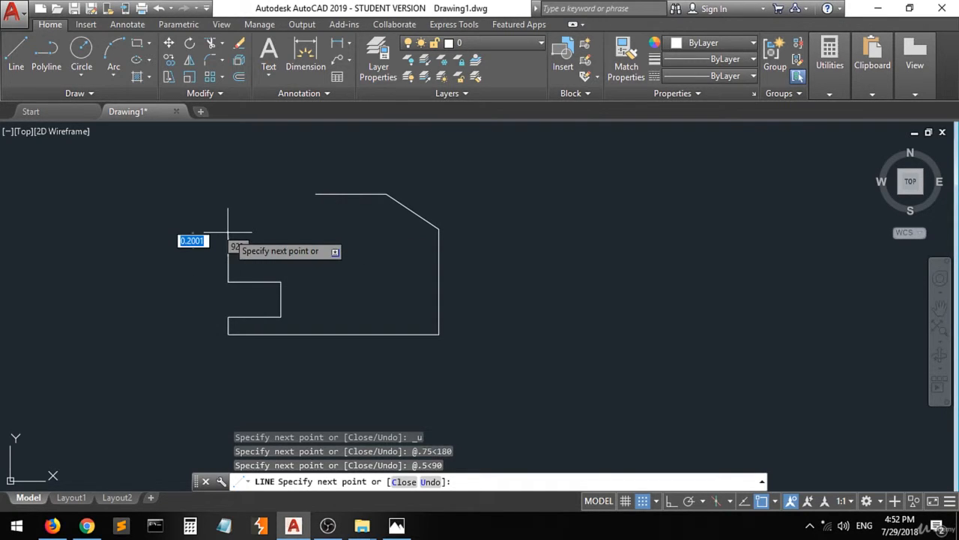
click(316, 194)
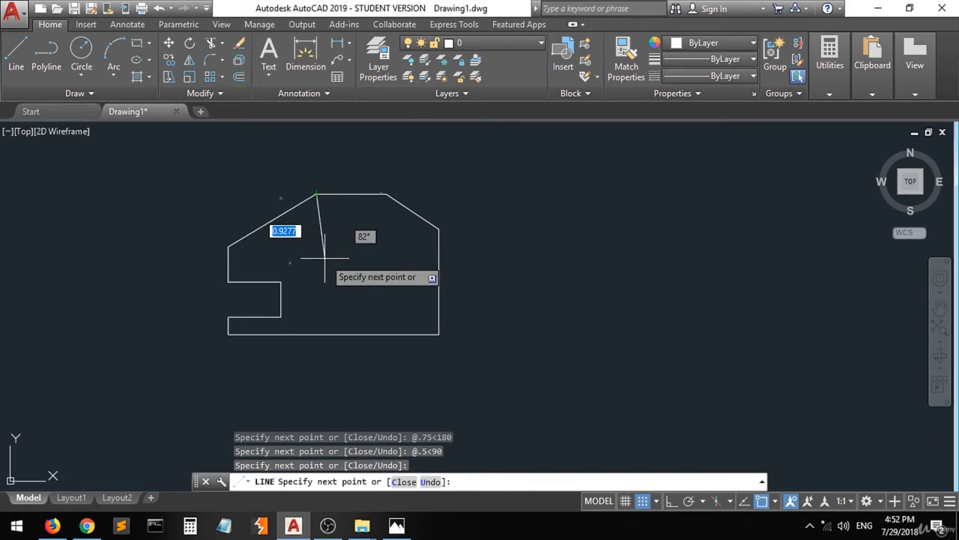
key(Return)
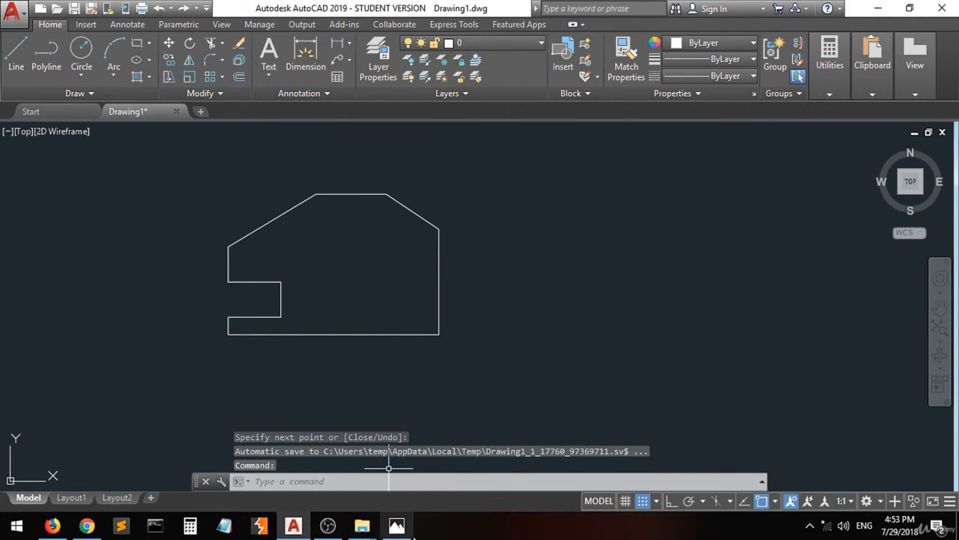
Compare the profile with the reference photo in a reduced Photos window placed beside it, and minimize that window.
click(397, 525)
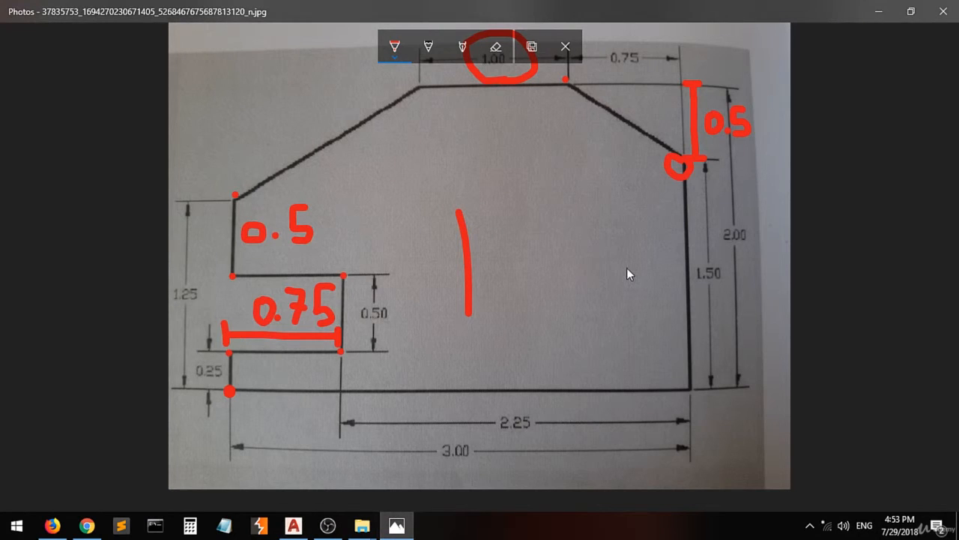
click(909, 11)
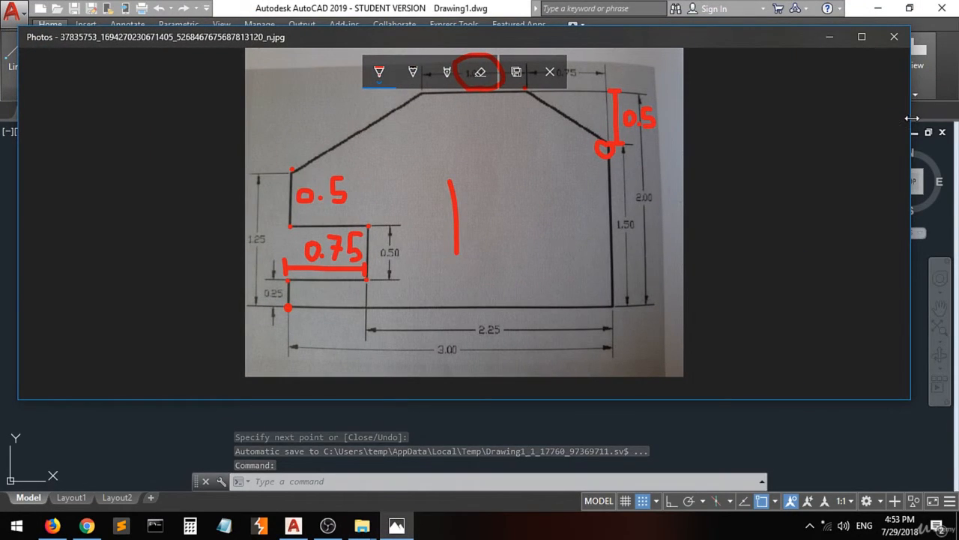
mouse_move(909, 117)
mouse_down()
mouse_move(725, 147)
mouse_move(503, 153)
mouse_move(373, 172)
mouse_up()
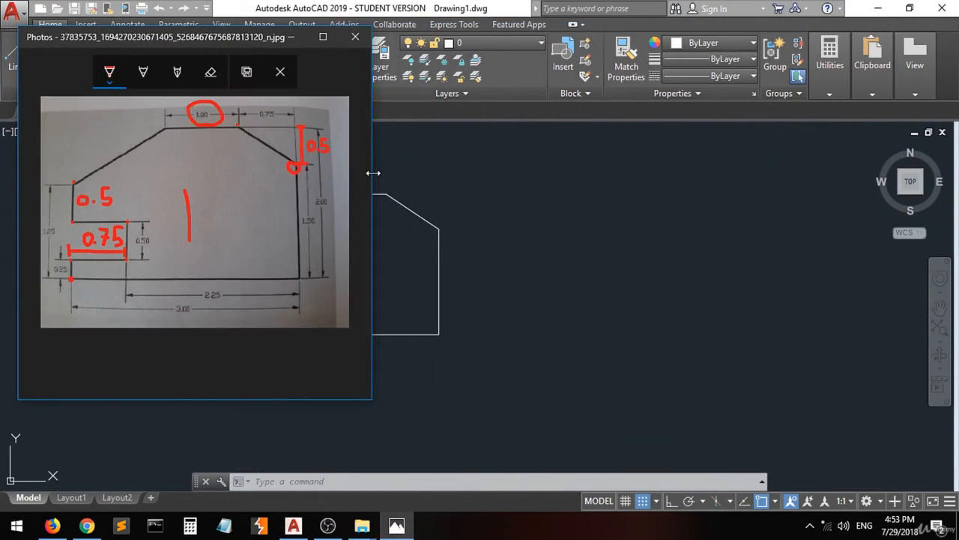
mouse_move(177, 35)
mouse_down()
mouse_move(510, 126)
mouse_move(633, 92)
mouse_move(605, 79)
mouse_up()
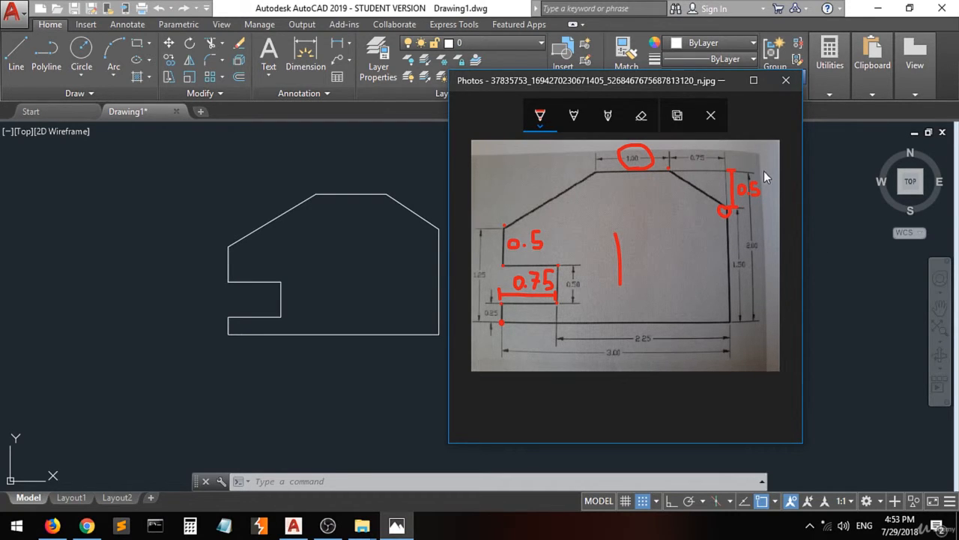
click(722, 80)
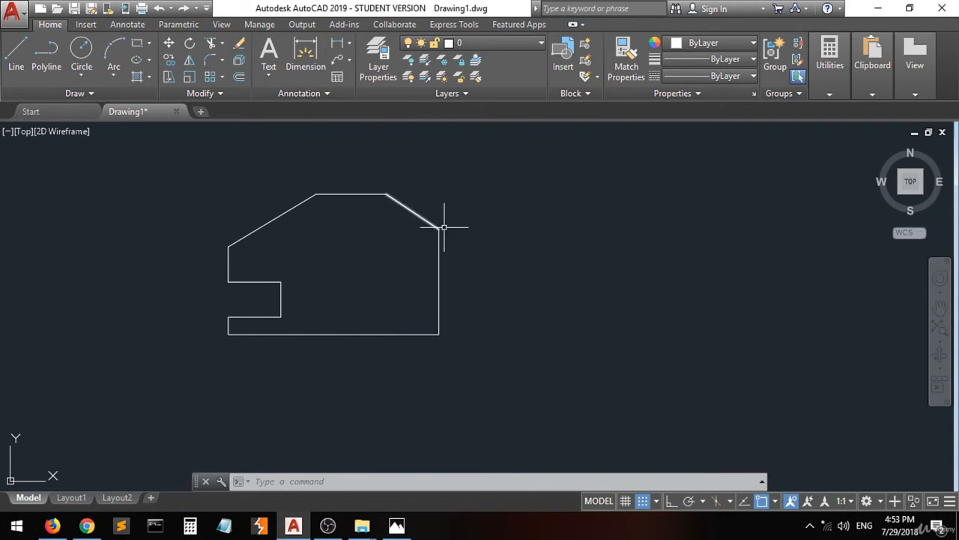
click(350, 45)
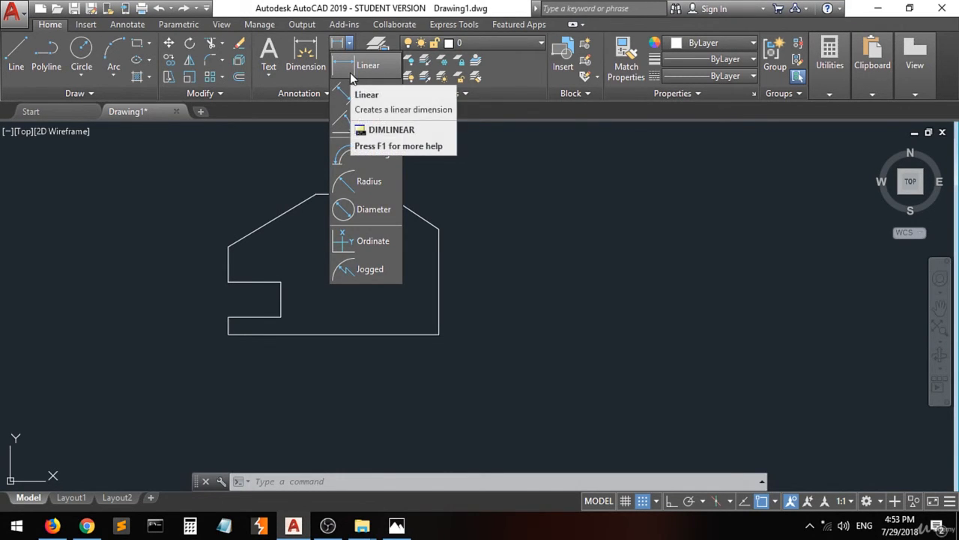
click(350, 69)
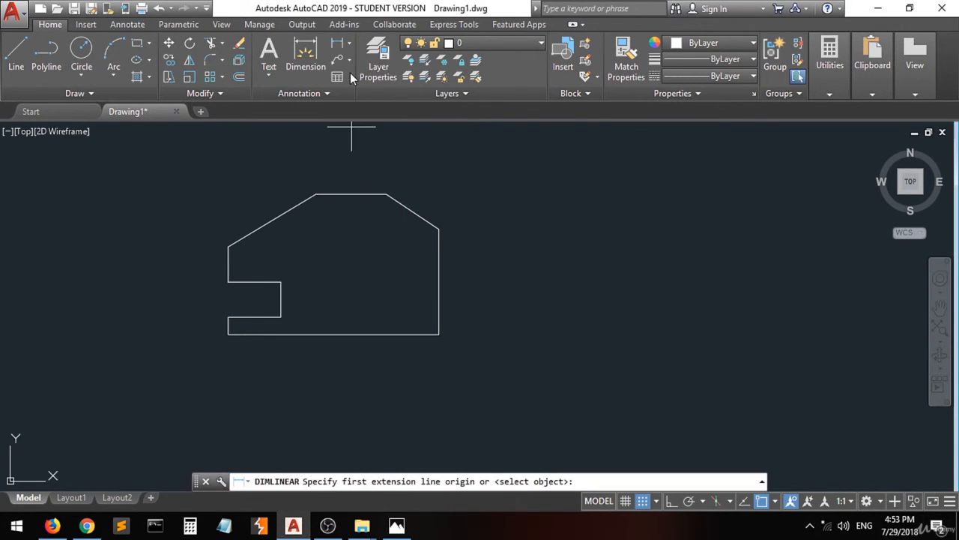
click(227, 335)
click(439, 335)
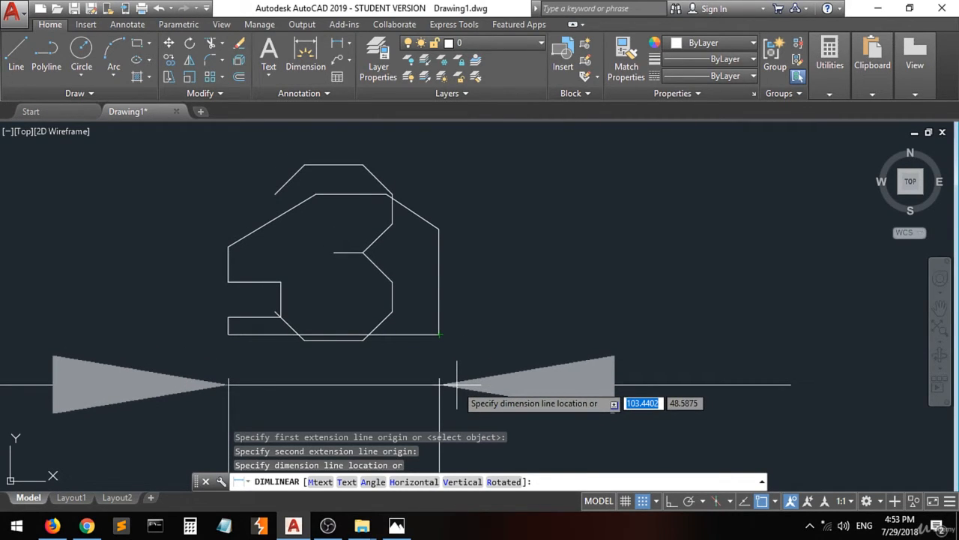
key(Escape)
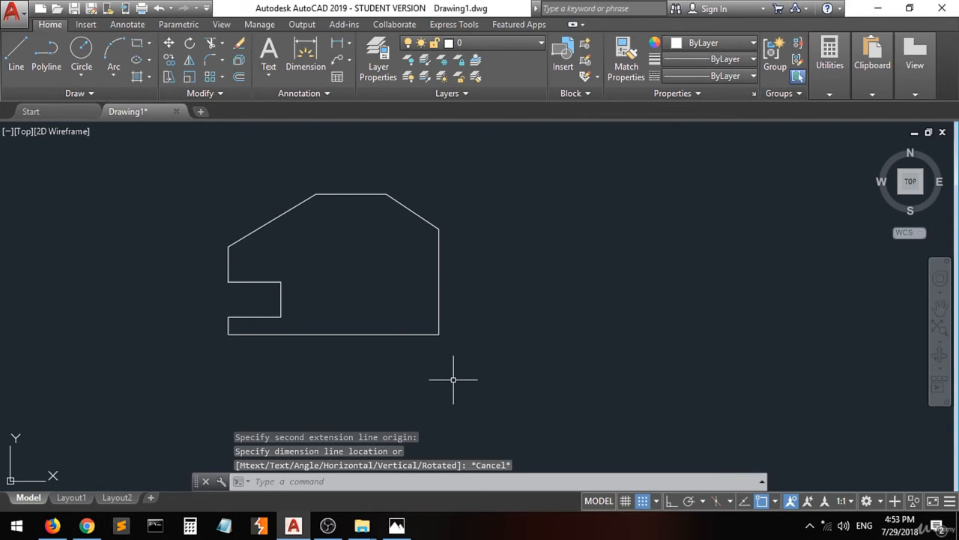
Examine the text height and overall scale settings of the ISO-25 dimension style, and leave the style manager without changing them.
text(d)
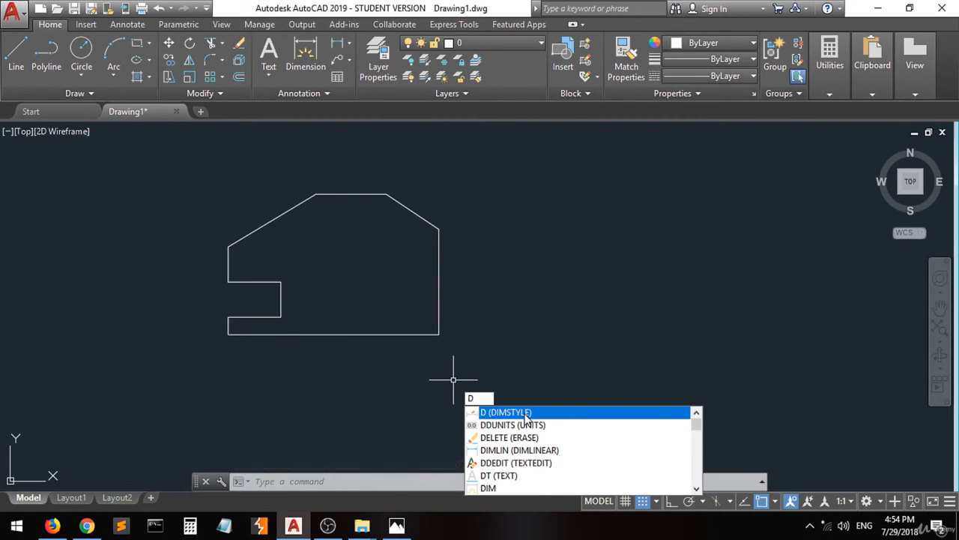
key(Escape)
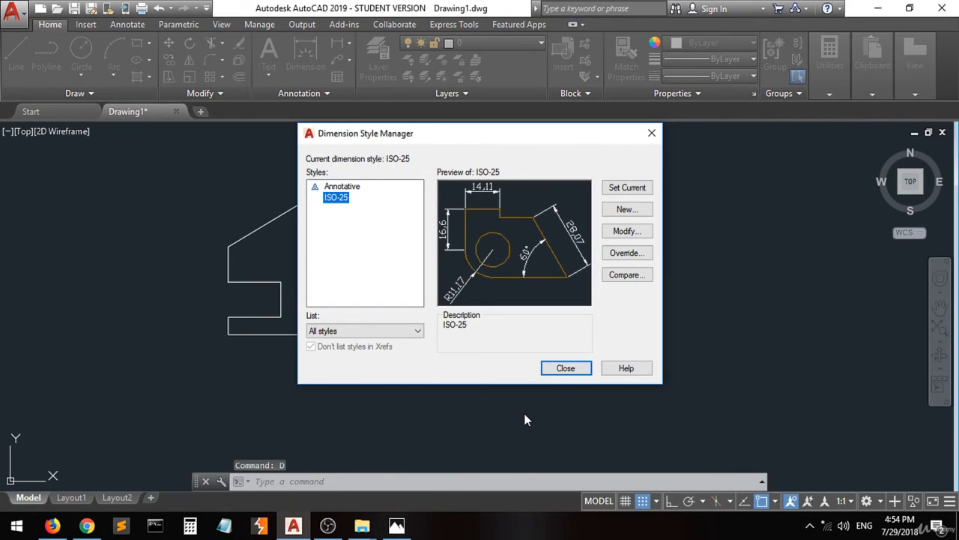
click(621, 233)
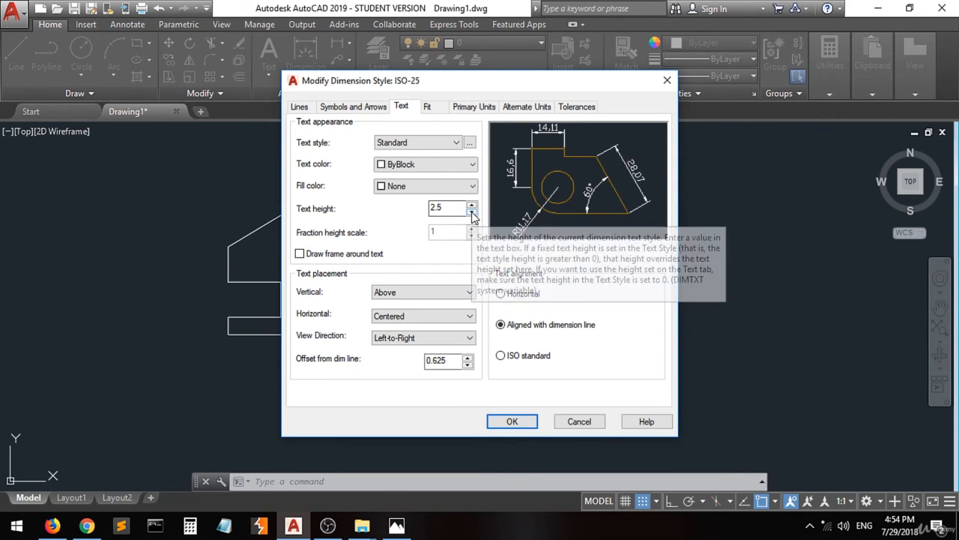
click(442, 108)
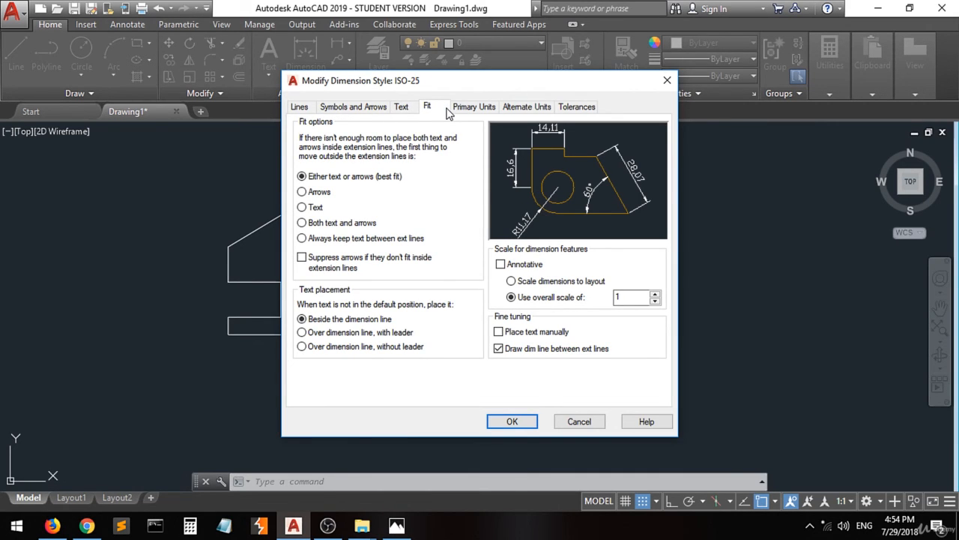
click(667, 81)
click(651, 135)
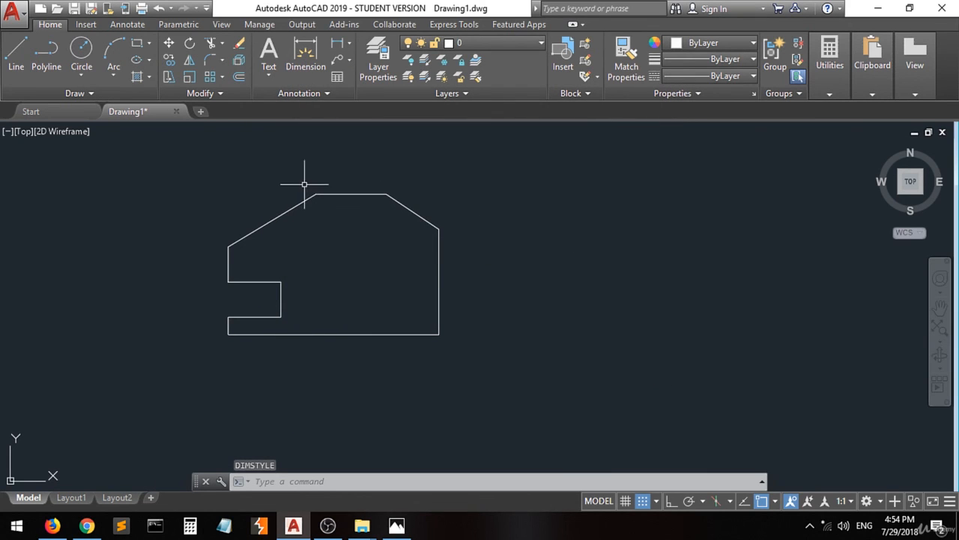